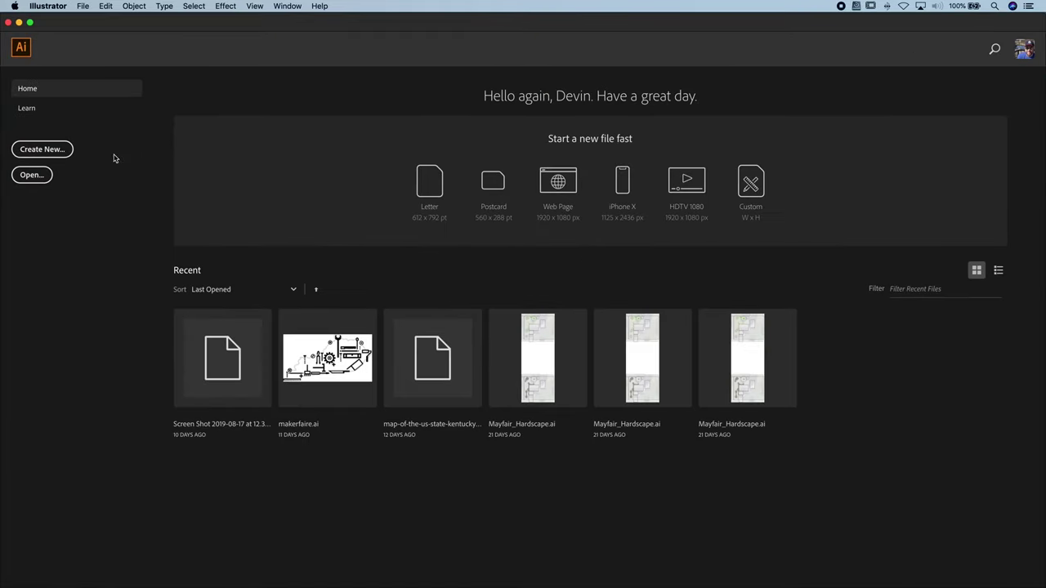
- Set up a new 6 × 13 in portrait document, switching units to millimetres and back to inches
{"action": "left_click", "coordinate": [50, 153]}
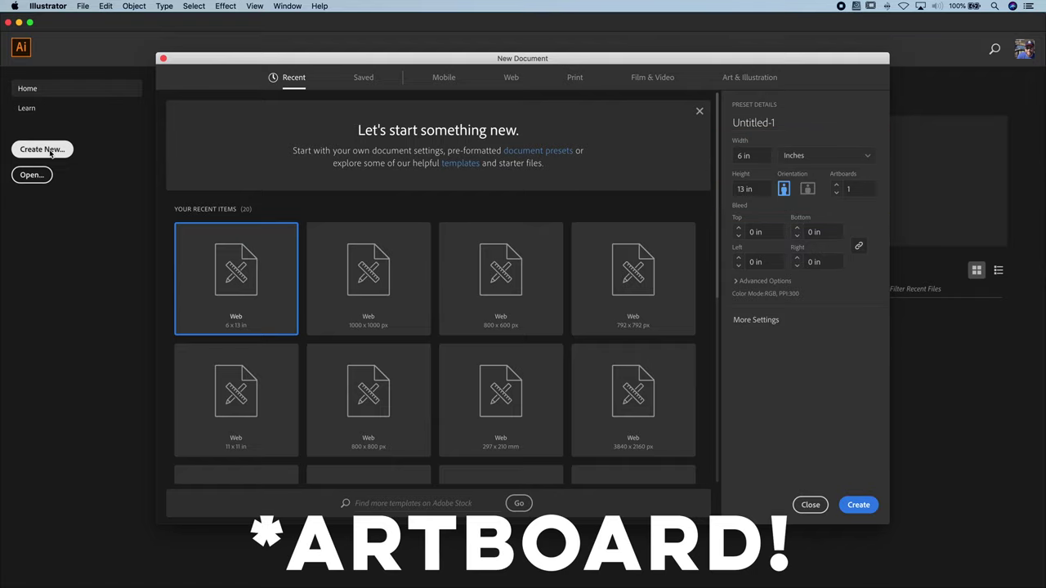
{"action": "key", "text": "Tab"}
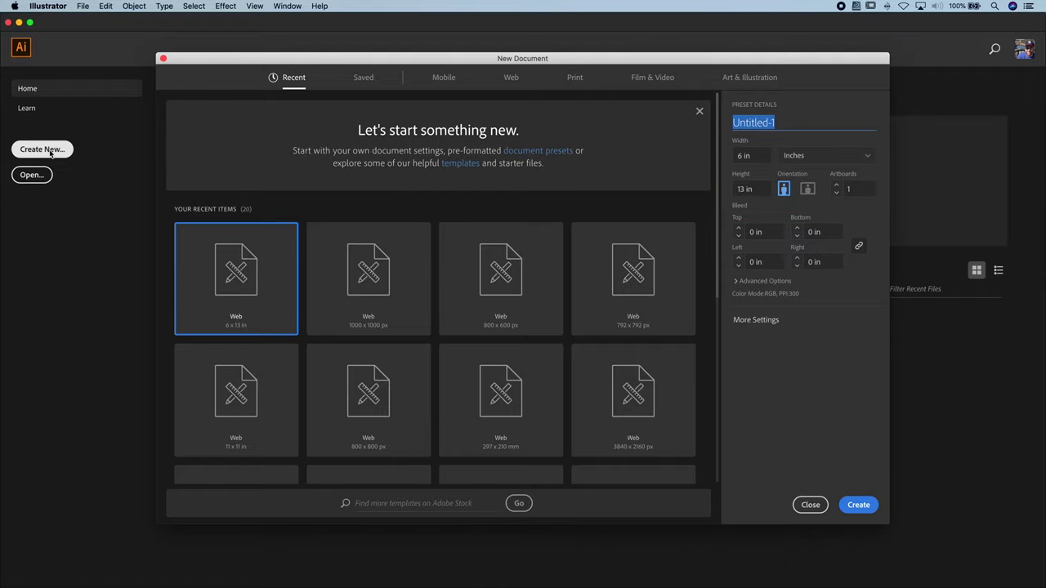
{"action": "key", "text": "Tab"}
{"action": "key", "text": "Tab"}
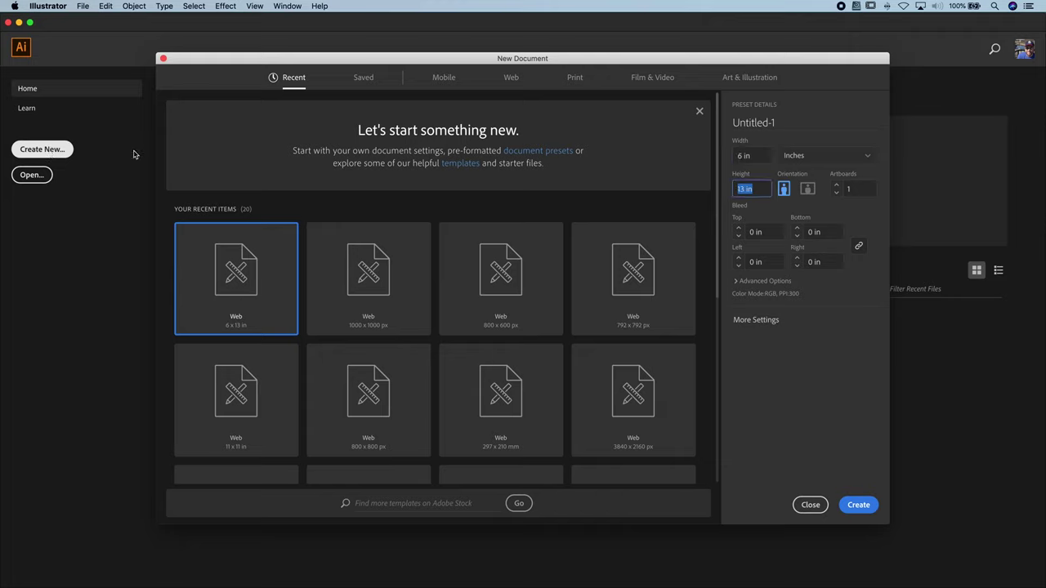
{"action": "left_click", "coordinate": [855, 159]}
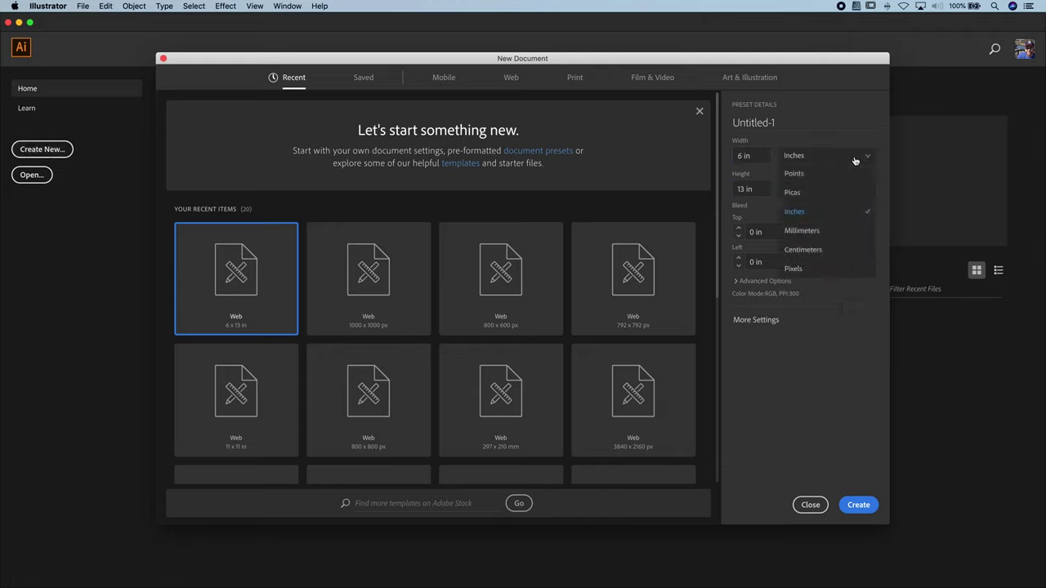
{"action": "left_click", "coordinate": [836, 232]}
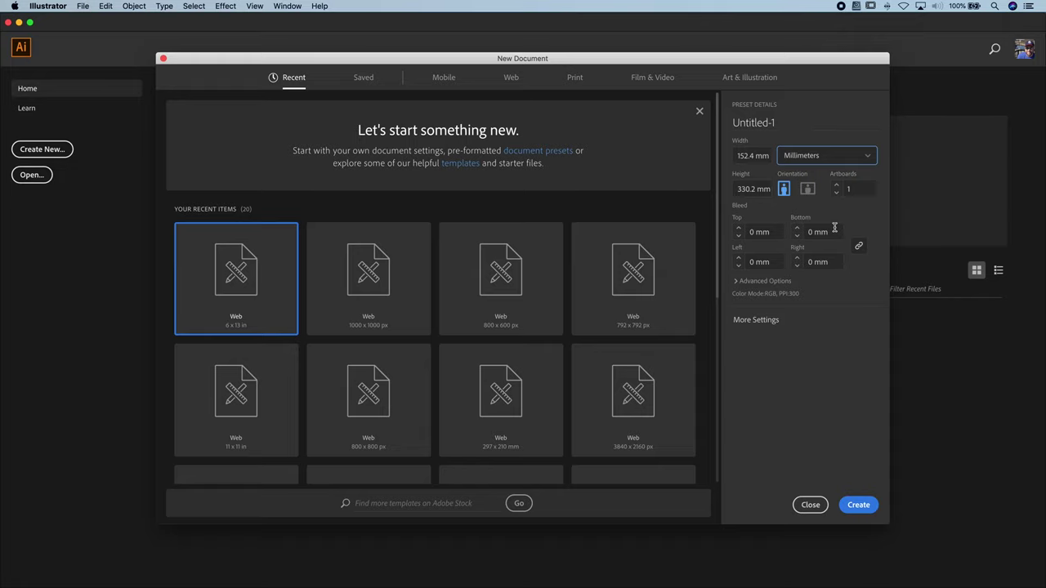
{"action": "left_click", "coordinate": [834, 158]}
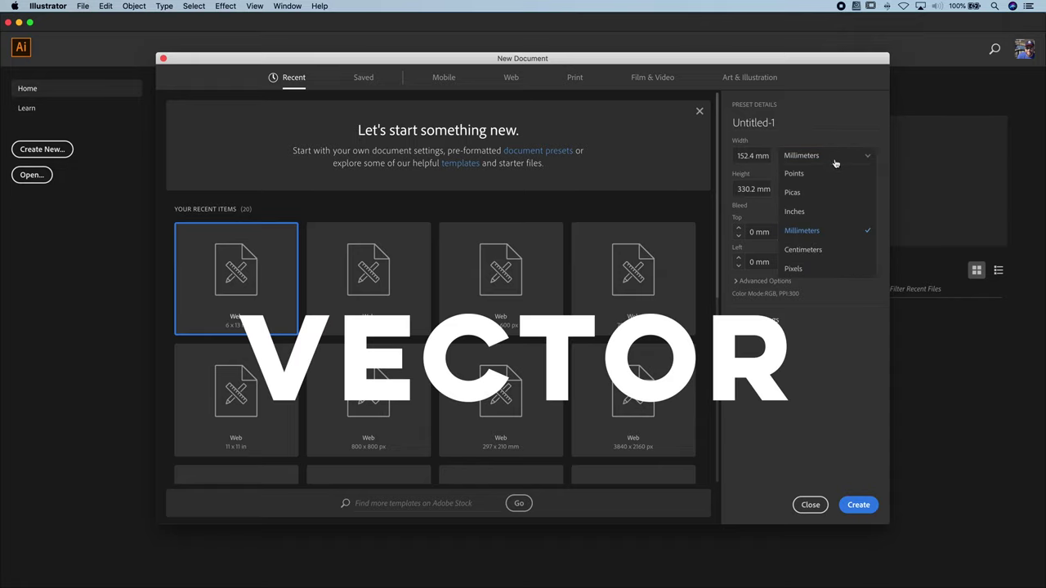
{"action": "left_click", "coordinate": [821, 211]}
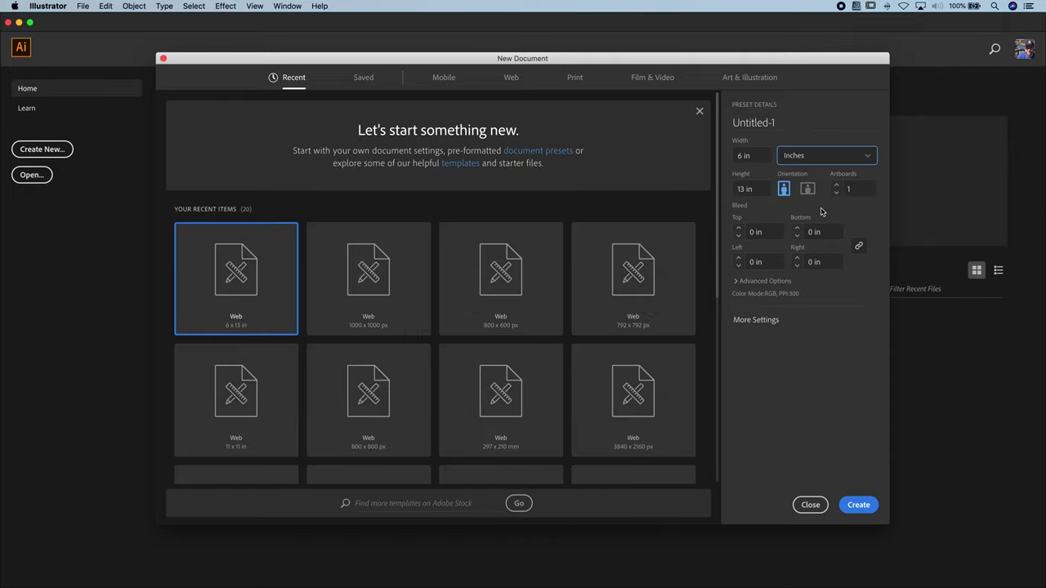
- Create the 6 × 13 in document and pick the Selection tool
{"action": "left_click", "coordinate": [856, 507]}
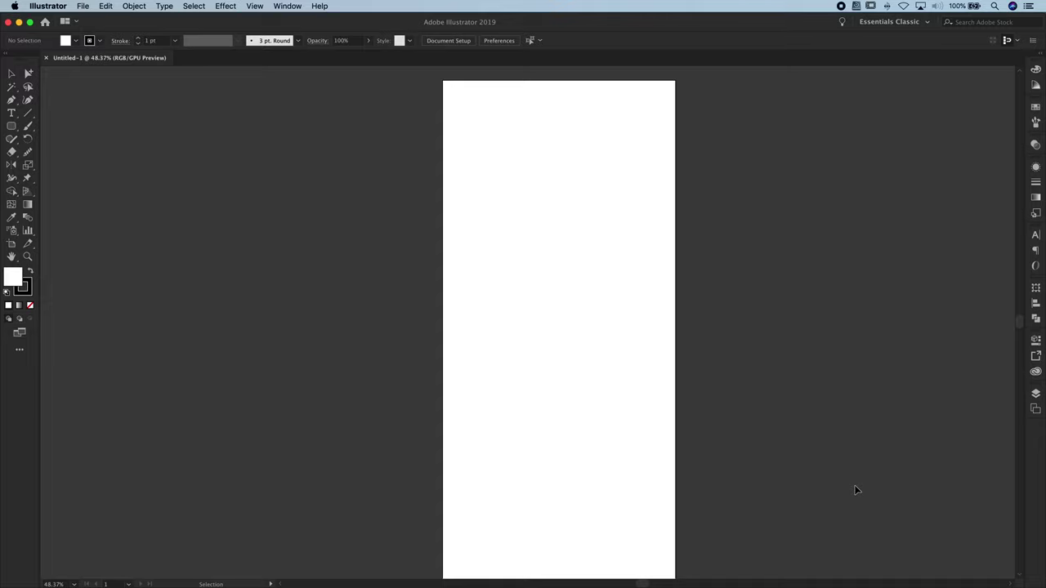
{"action": "left_click", "coordinate": [11, 74]}
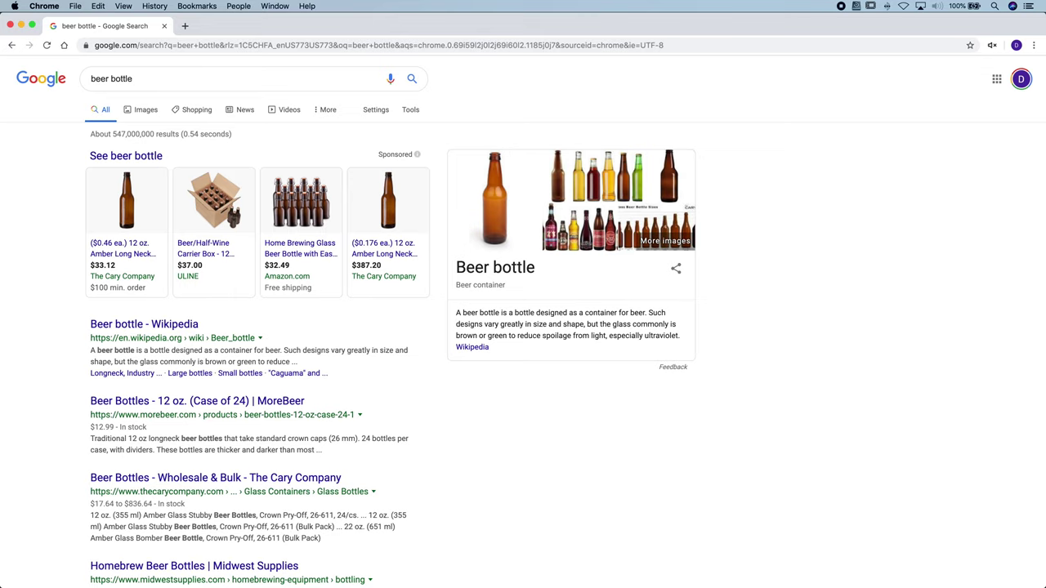
- Find the 22 oz amber bottle in Google Images and save it to the Desktop as a JPEG
{"action": "left_click", "coordinate": [147, 111]}
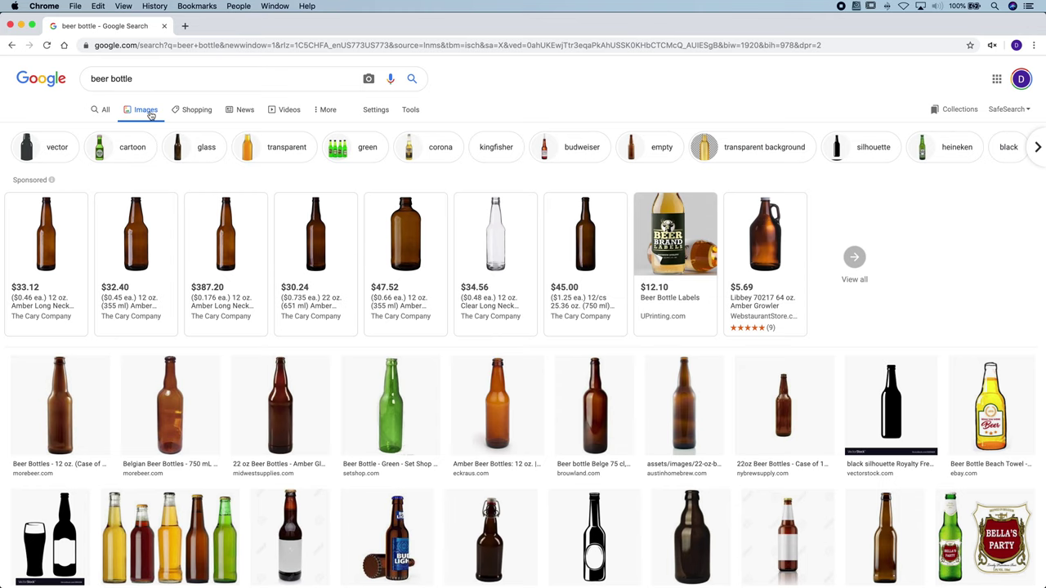
{"action": "scroll", "coordinate": [151, 115], "scroll_direction": "down", "scroll_amount": 3}
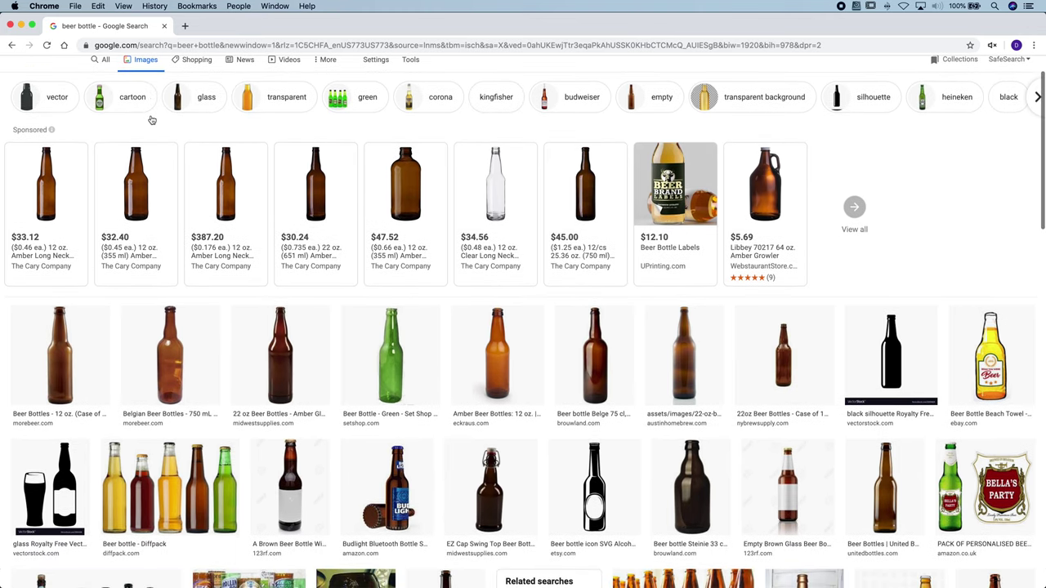
{"action": "scroll", "coordinate": [151, 119], "scroll_direction": "down", "scroll_amount": 5}
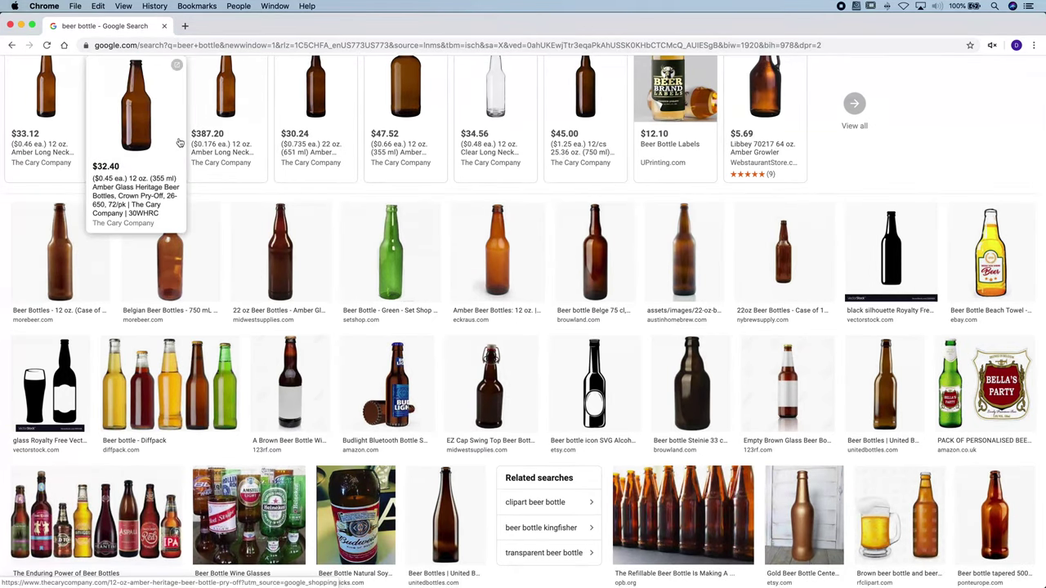
{"action": "left_click", "coordinate": [277, 243]}
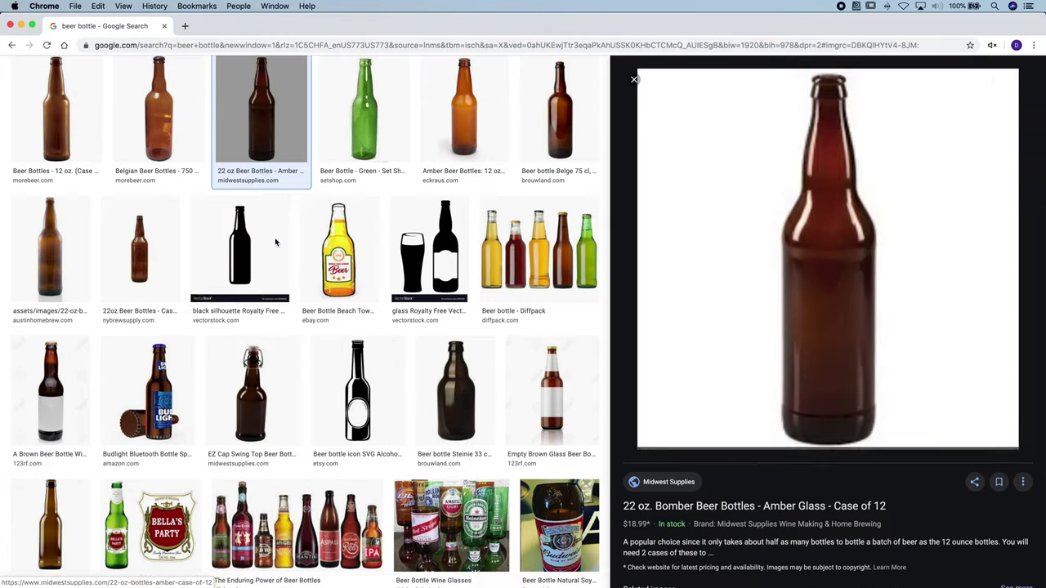
{"action": "right_click", "coordinate": [705, 254]}
{"action": "left_click", "coordinate": [722, 333]}
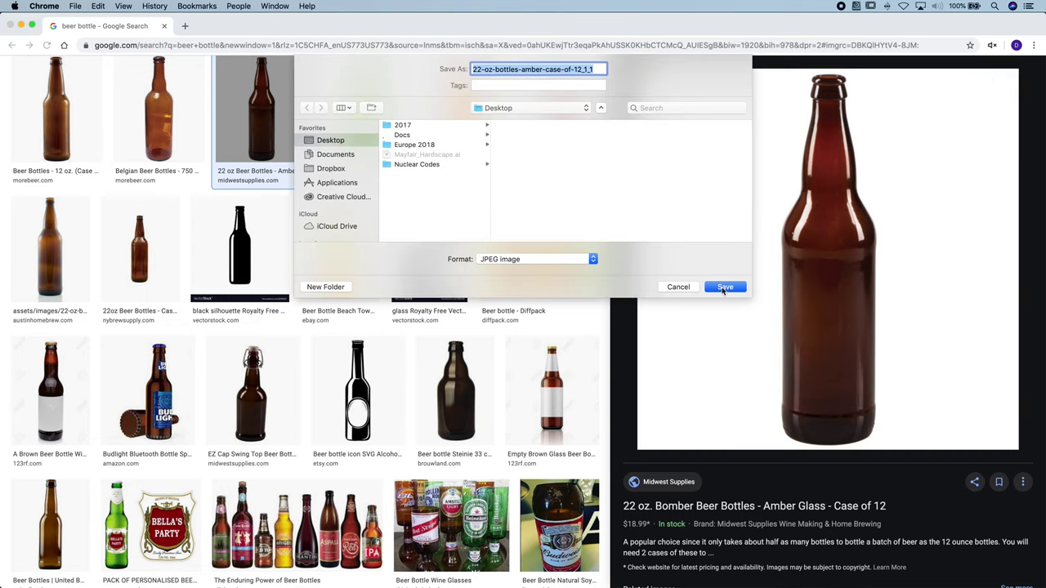
{"action": "left_click", "coordinate": [724, 287]}
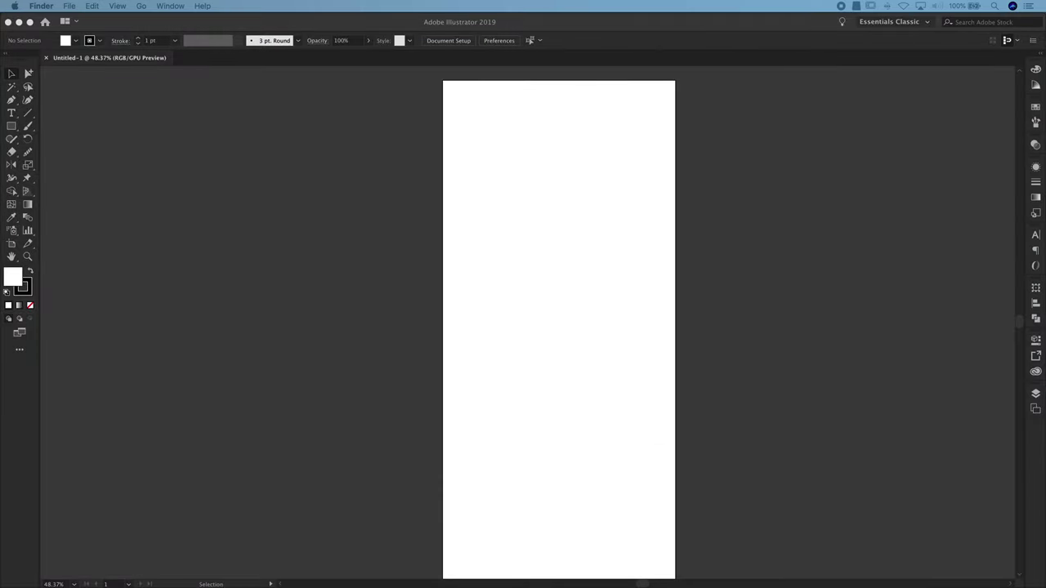
- Place the downloaded bottle JPG onto the artboard with File > Place
{"action": "left_click", "coordinate": [83, 6]}
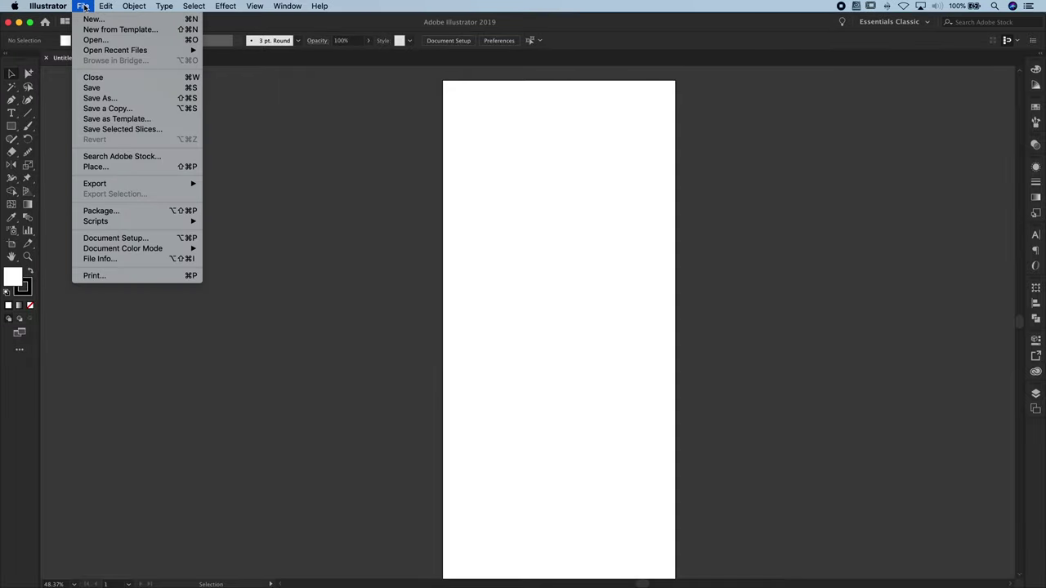
{"action": "left_click", "coordinate": [115, 171]}
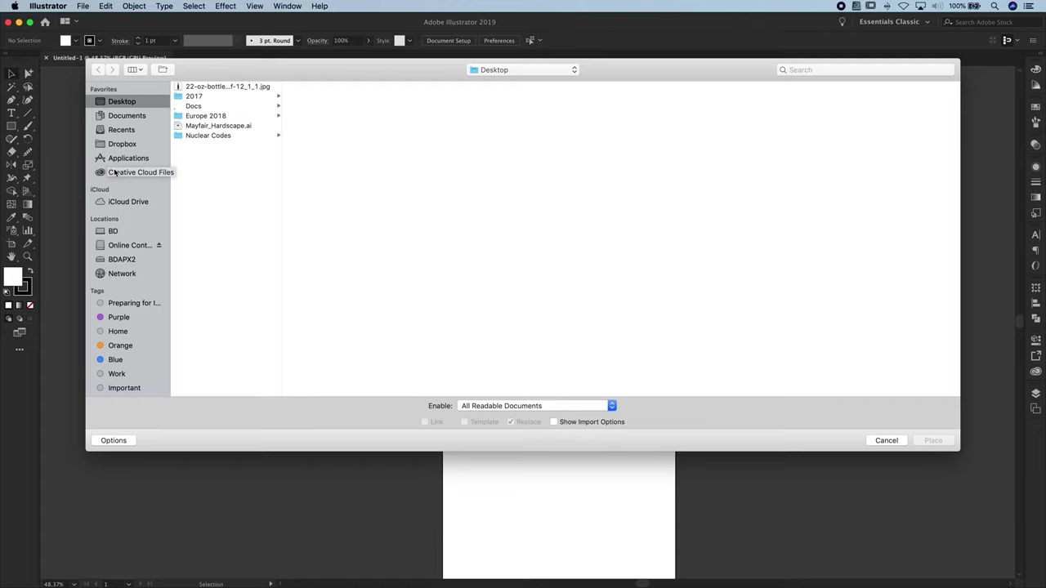
{"action": "left_click", "coordinate": [229, 90]}
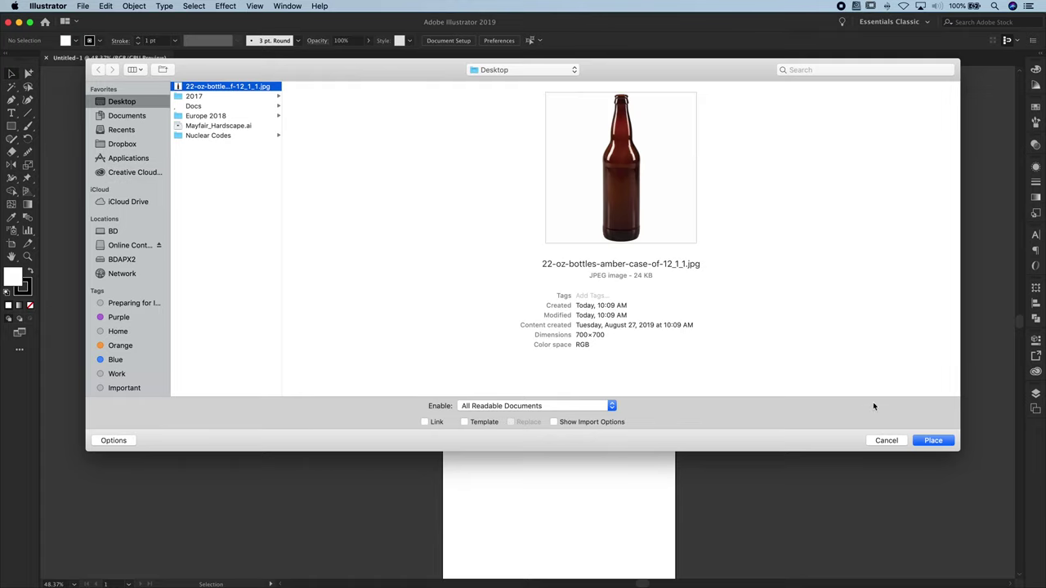
{"action": "left_click", "coordinate": [932, 441]}
{"action": "left_click_drag", "start_coordinate": [445, 79], "coordinate": [670, 545]}
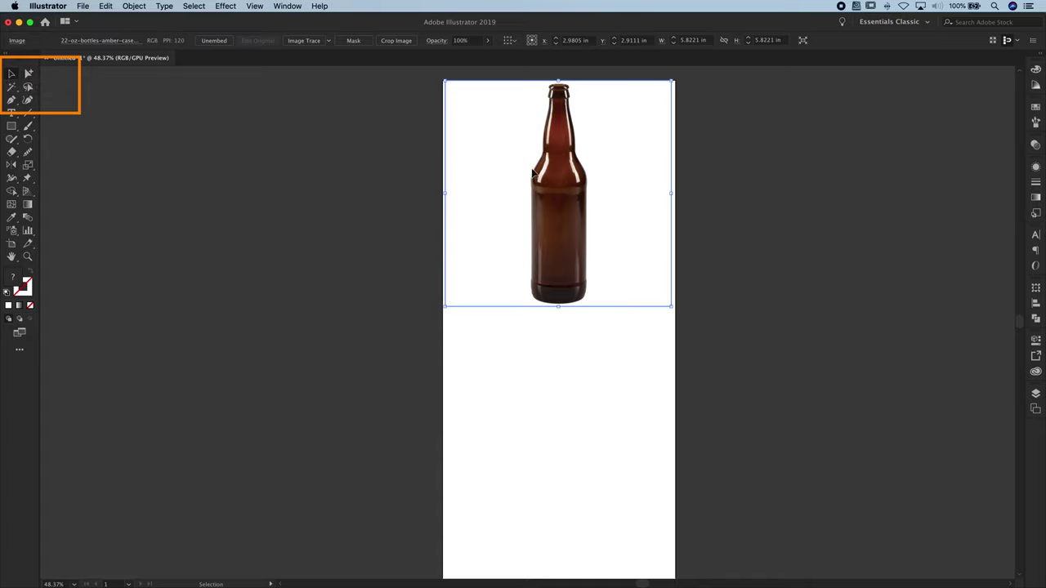
- Move and scale up the bottle photo until it fills the artboard's height
{"action": "left_click_drag", "start_coordinate": [514, 172], "coordinate": [378, 172]}
{"action": "left_click_drag", "start_coordinate": [514, 305], "coordinate": [771, 566]}
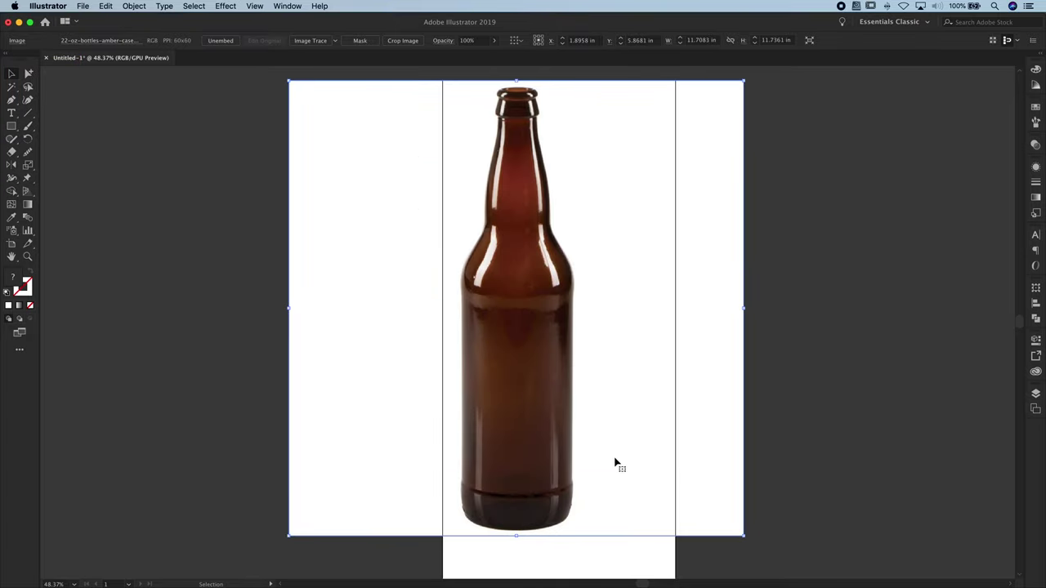
{"action": "left_click_drag", "start_coordinate": [619, 463], "coordinate": [645, 376]}
{"action": "left_click_drag", "start_coordinate": [784, 121], "coordinate": [820, 82]}
{"action": "left_click_drag", "start_coordinate": [768, 152], "coordinate": [760, 154]}
{"action": "left_click", "coordinate": [860, 214]}
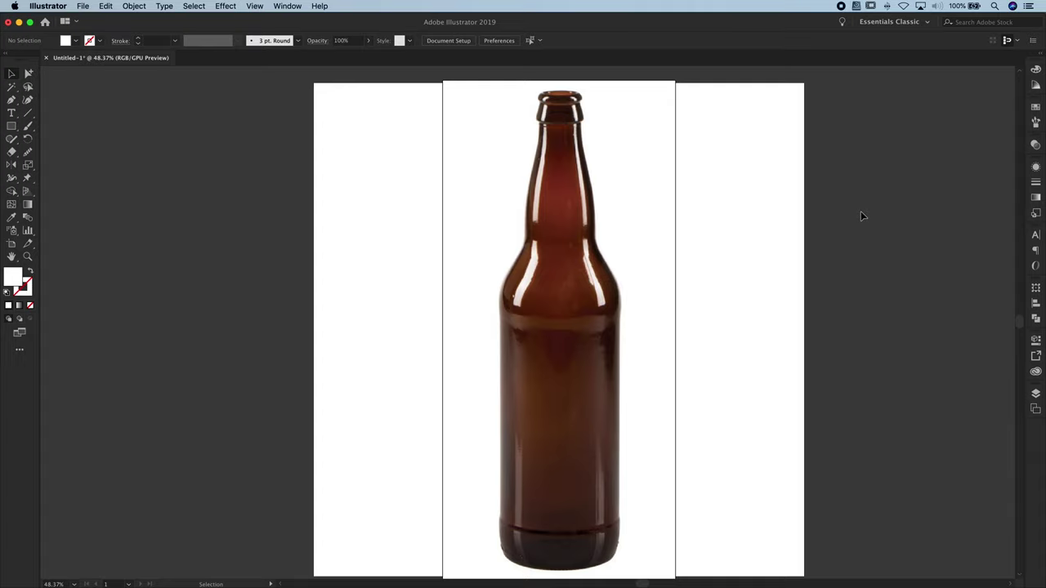
- Lock the bottle's <Image> sublayer under Layer 1 in the Layers panel
{"action": "scroll", "coordinate": [861, 214], "scroll_direction": "right", "scroll_amount": 3}
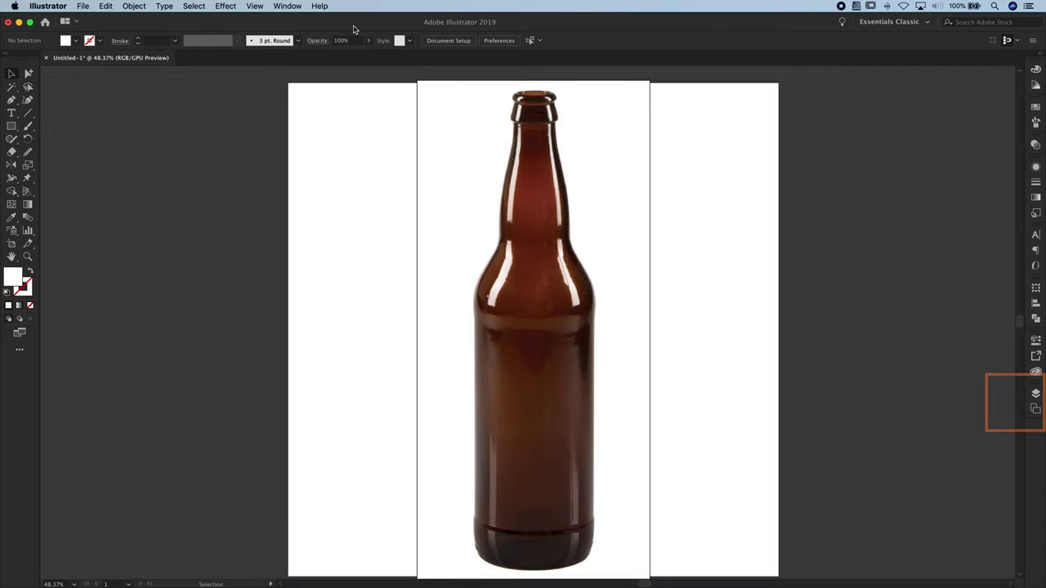
{"action": "left_click", "coordinate": [296, 6]}
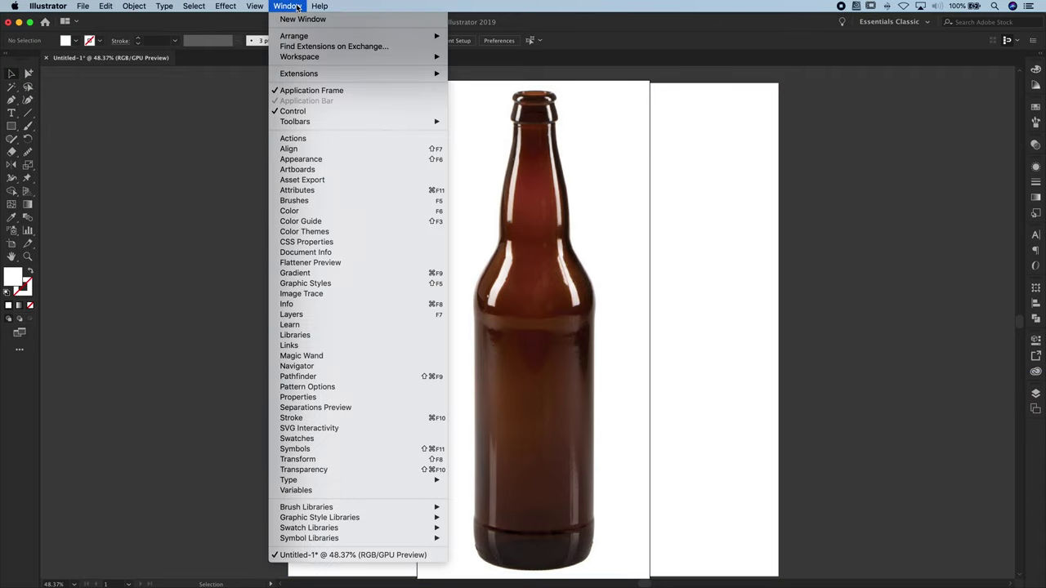
{"action": "left_click", "coordinate": [324, 316]}
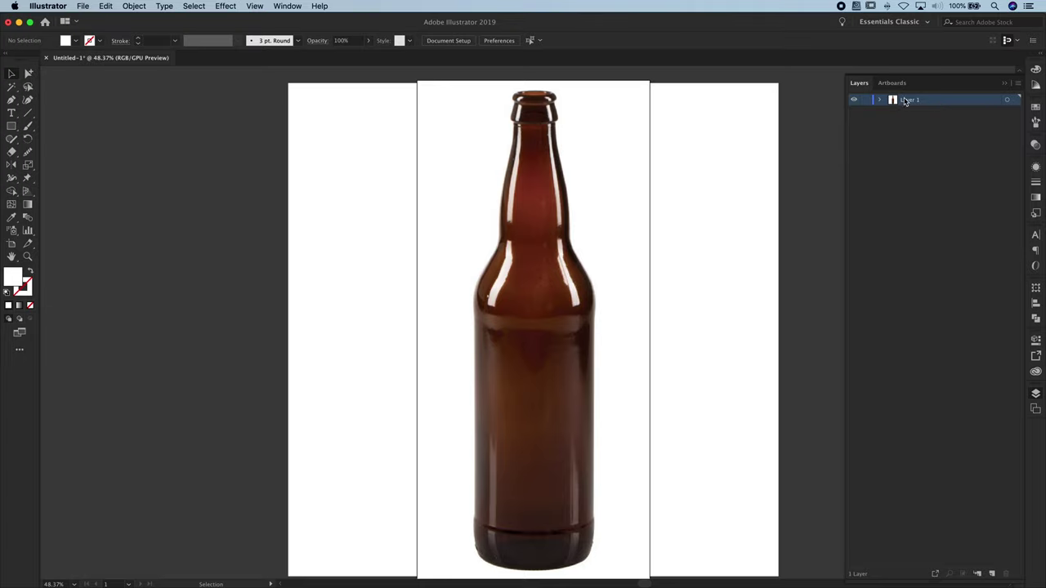
{"action": "left_click", "coordinate": [880, 100]}
{"action": "left_click", "coordinate": [926, 112]}
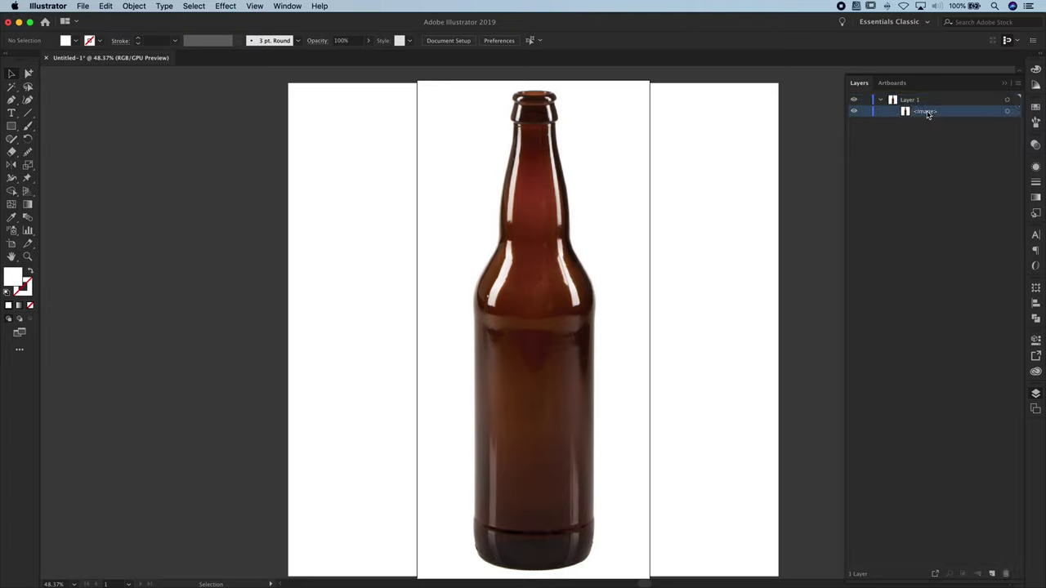
{"action": "left_click", "coordinate": [1007, 112]}
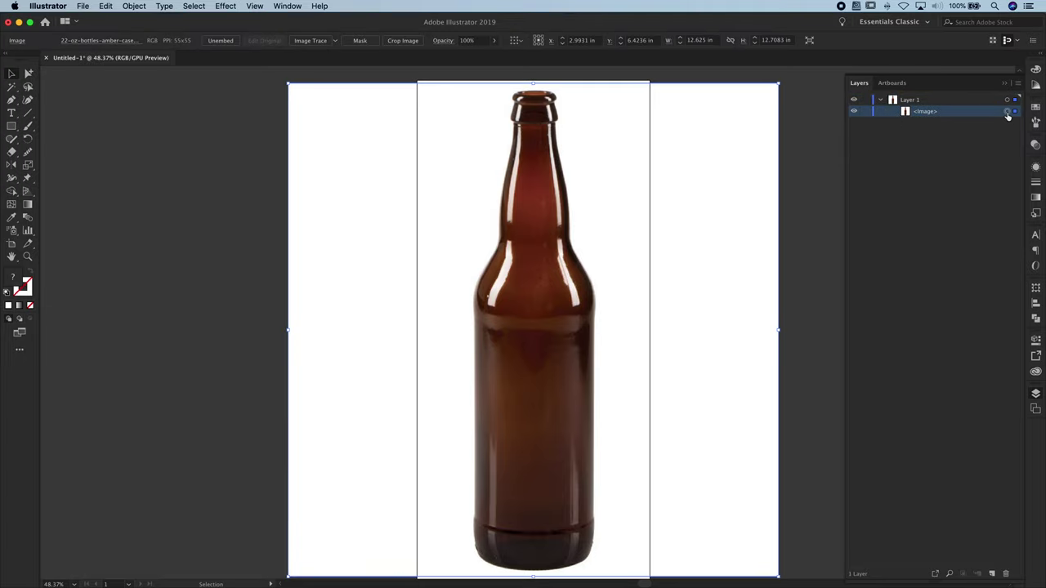
{"action": "left_click", "coordinate": [866, 112]}
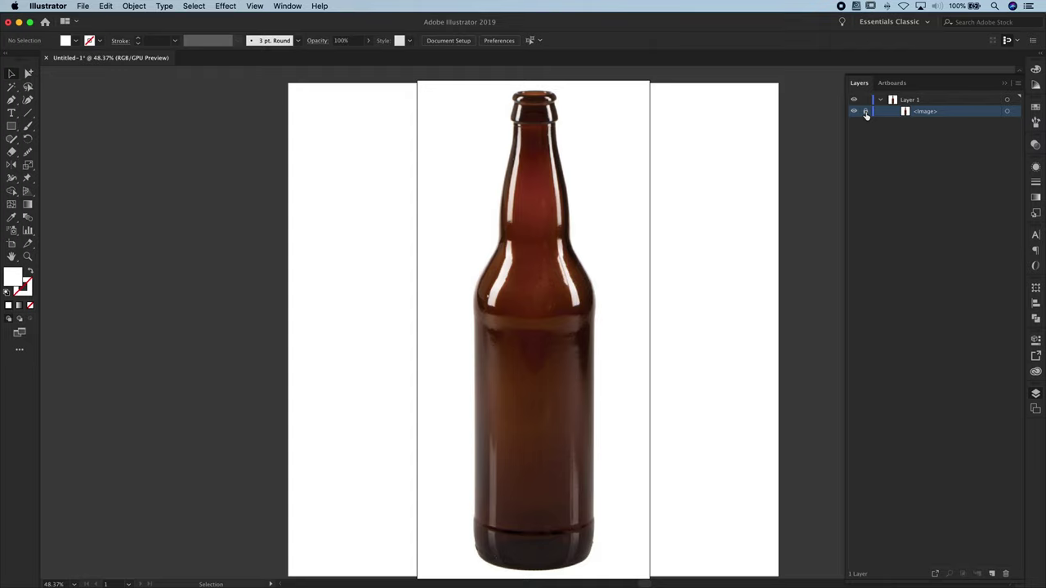
{"action": "left_click", "coordinate": [1035, 394]}
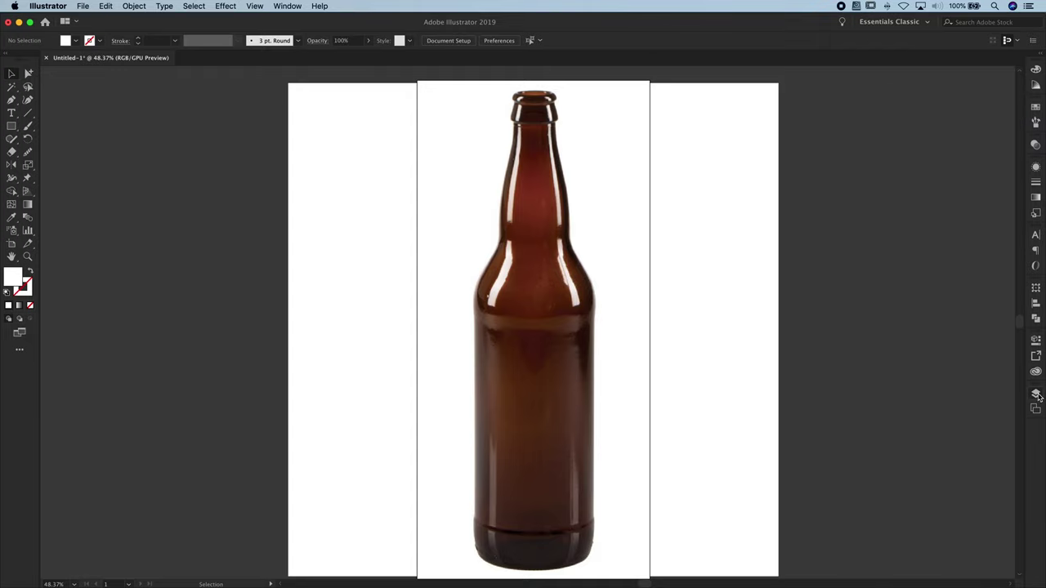
- Show rulers and drag a vertical guide onto the bottle's centre
{"action": "left_click", "coordinate": [286, 6]}
{"action": "mouse_move", "coordinate": [260, 6]}
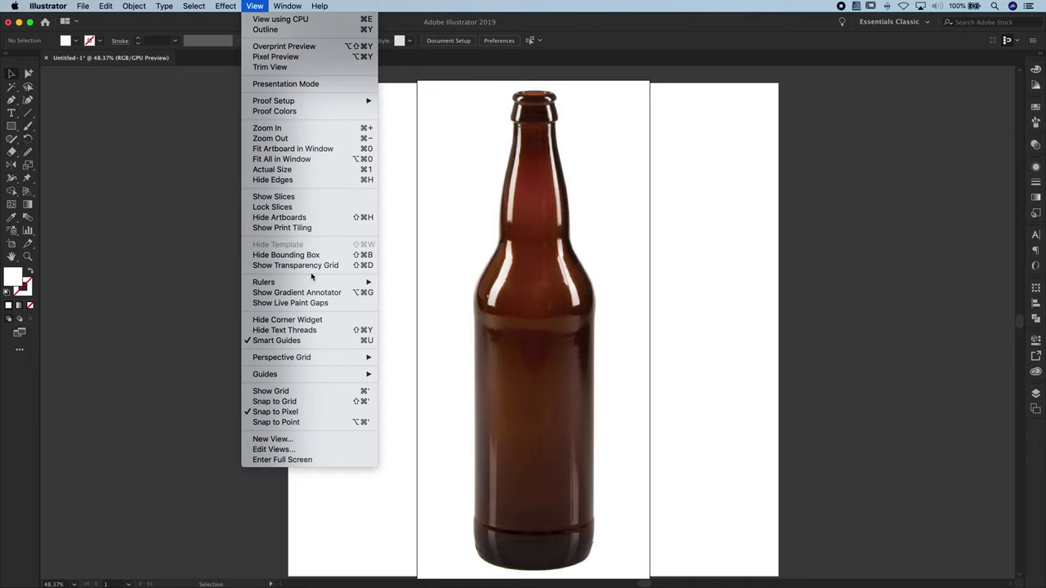
{"action": "mouse_move", "coordinate": [312, 285]}
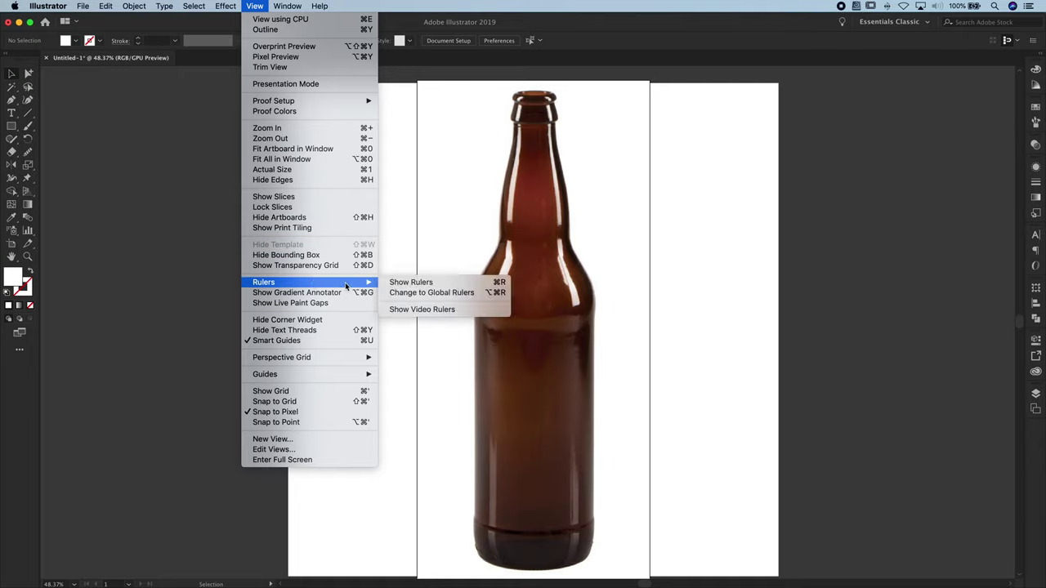
{"action": "left_click", "coordinate": [386, 284]}
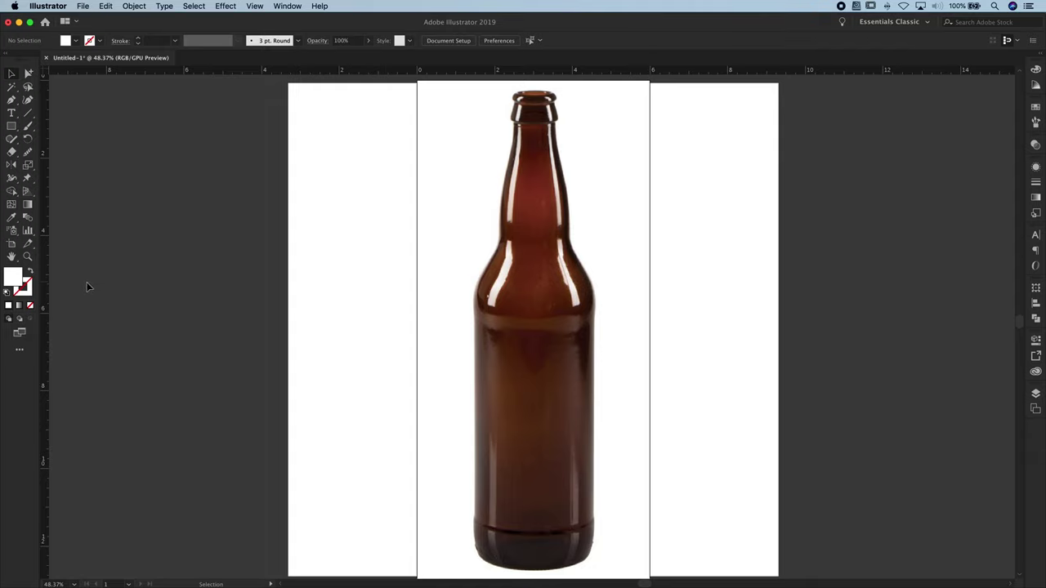
{"action": "mouse_move", "coordinate": [85, 286]}
{"action": "left_mouse_down"}
{"action": "mouse_move", "coordinate": [63, 287]}
{"action": "mouse_move", "coordinate": [94, 287]}
{"action": "left_mouse_up"}
{"action": "left_click_drag", "start_coordinate": [241, 282], "coordinate": [535, 282]}
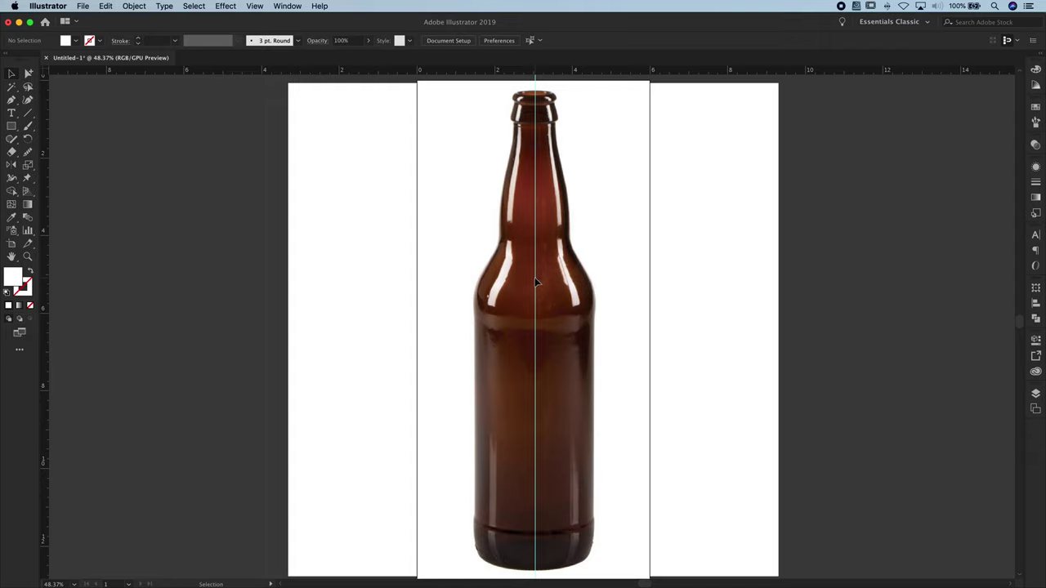
- Unlock guides, test-move the centre guide and undo it, then lock guides again
{"action": "left_click", "coordinate": [255, 5]}
{"action": "mouse_move", "coordinate": [294, 284]}
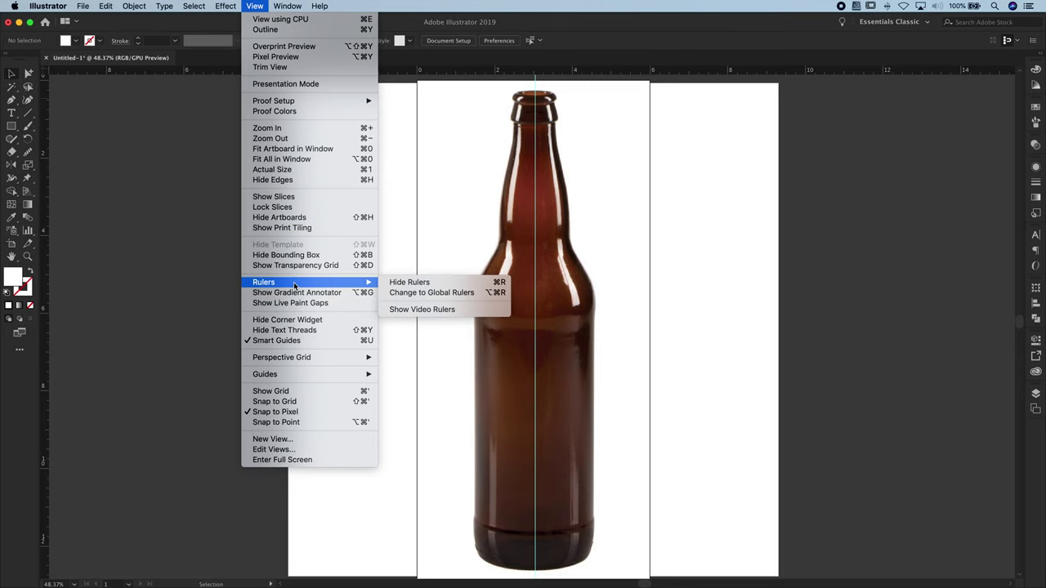
{"action": "mouse_move", "coordinate": [300, 375]}
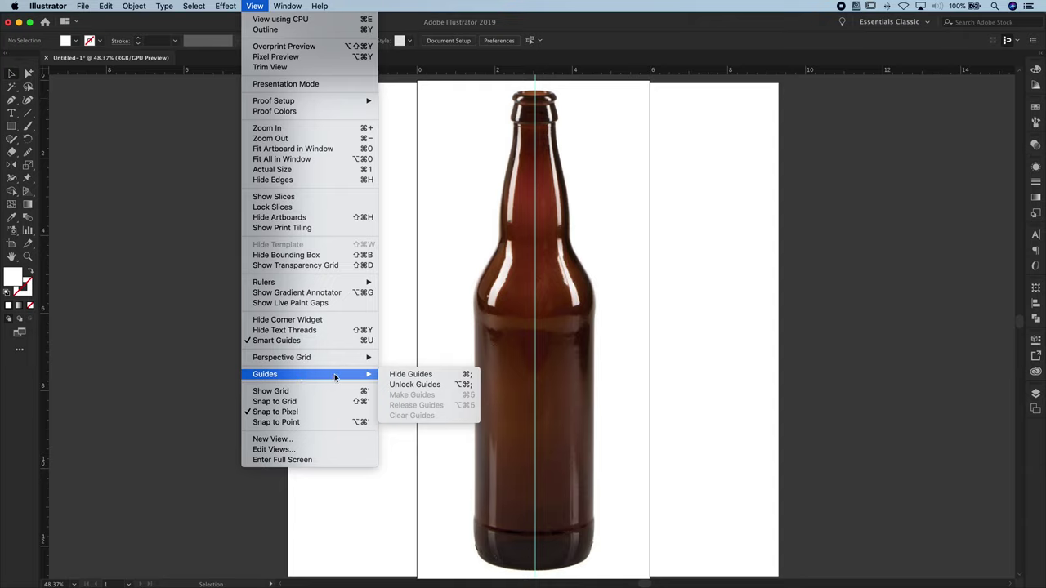
{"action": "left_click", "coordinate": [405, 384]}
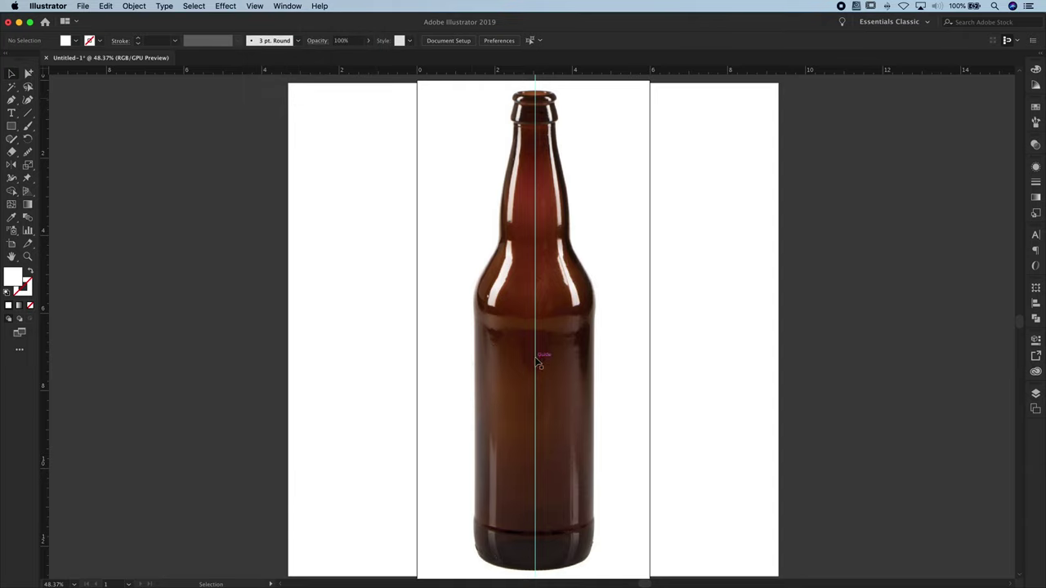
{"action": "mouse_move", "coordinate": [537, 362]}
{"action": "left_mouse_down"}
{"action": "mouse_move", "coordinate": [483, 360]}
{"action": "mouse_move", "coordinate": [600, 364]}
{"action": "mouse_move", "coordinate": [516, 362]}
{"action": "left_mouse_up"}
{"action": "key", "text": "super+z"}
{"action": "left_click", "coordinate": [254, 6]}
{"action": "mouse_move", "coordinate": [360, 374]}
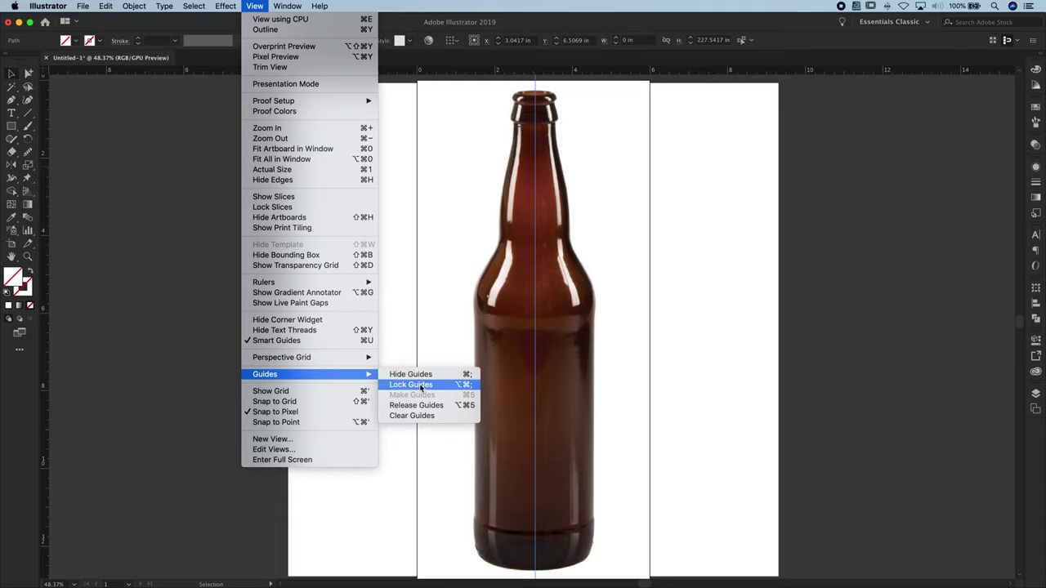
{"action": "left_click", "coordinate": [411, 385]}
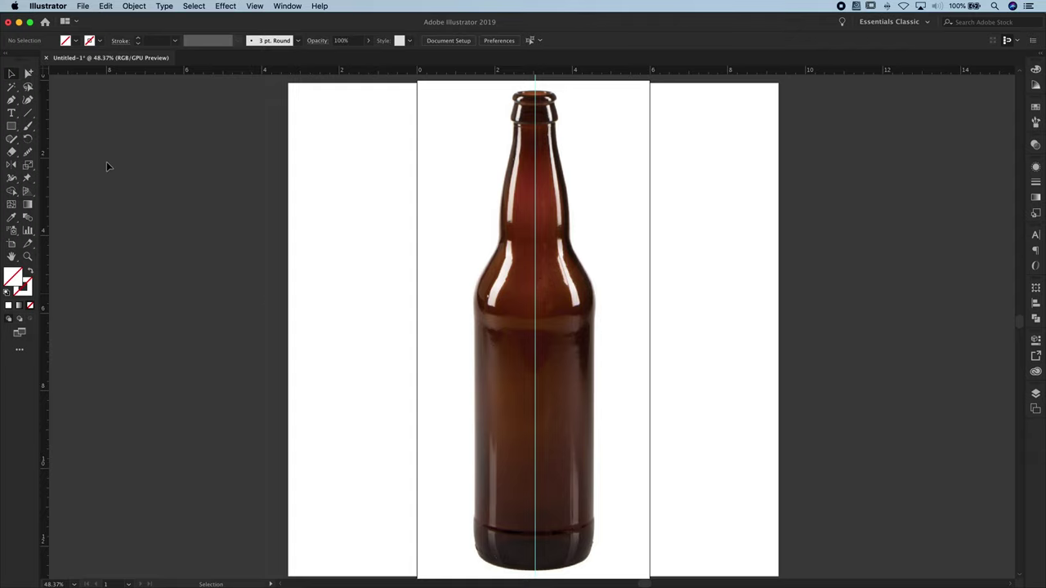
- With the Pen tool, trace curved anchors from the mouth's centre down the rim and shoulder
{"action": "left_click", "coordinate": [11, 100]}
{"action": "key", "text": "z"}
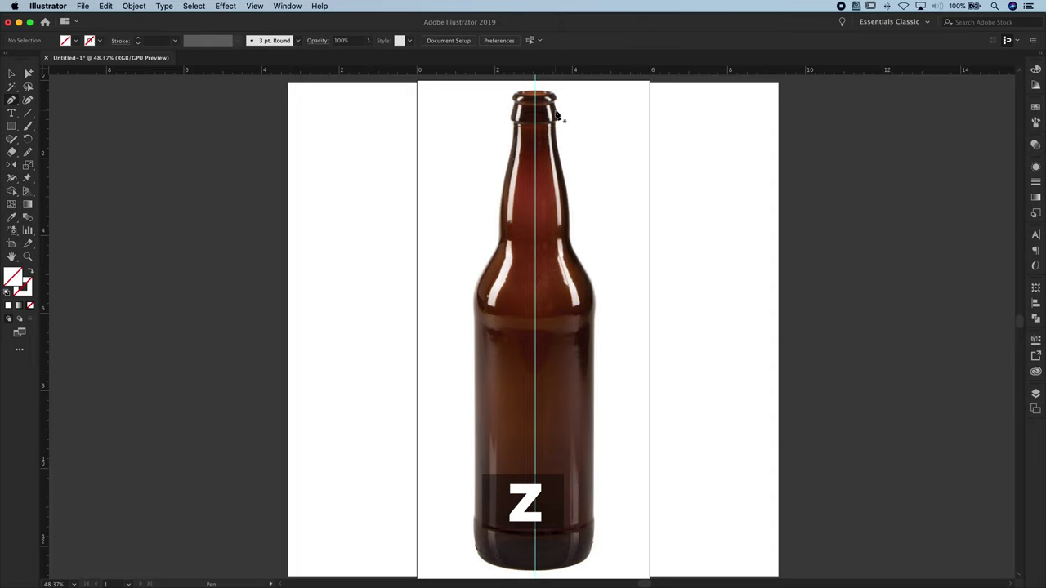
{"action": "key", "text": "space"}
{"action": "left_click_drag", "start_coordinate": [556, 115], "coordinate": [517, 220]}
{"action": "left_click_drag", "start_coordinate": [521, 368], "coordinate": [512, 204]}
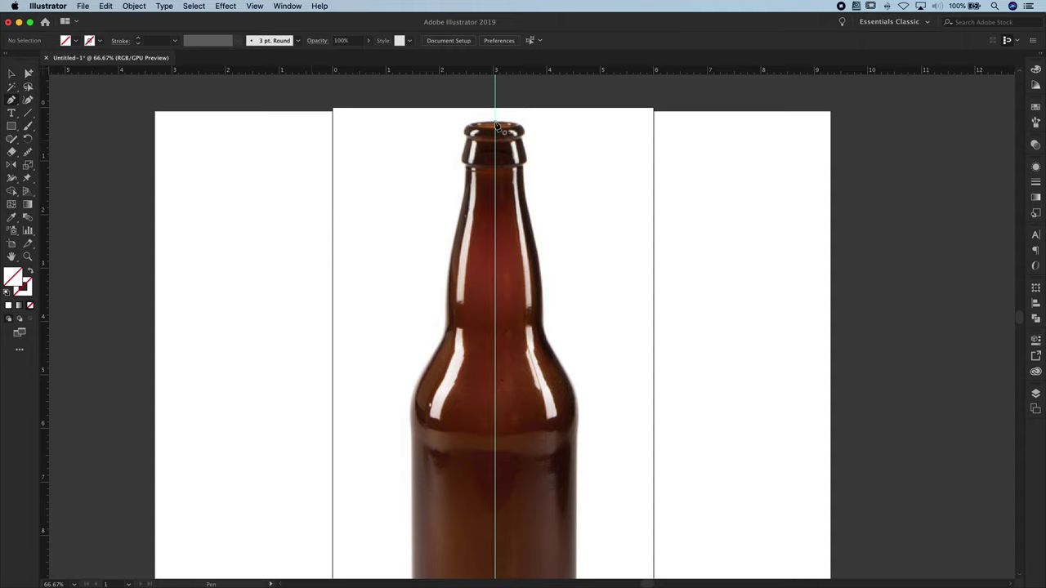
{"action": "left_click_drag", "start_coordinate": [497, 124], "coordinate": [531, 228]}
{"action": "left_click_drag", "start_coordinate": [531, 229], "coordinate": [562, 368]}
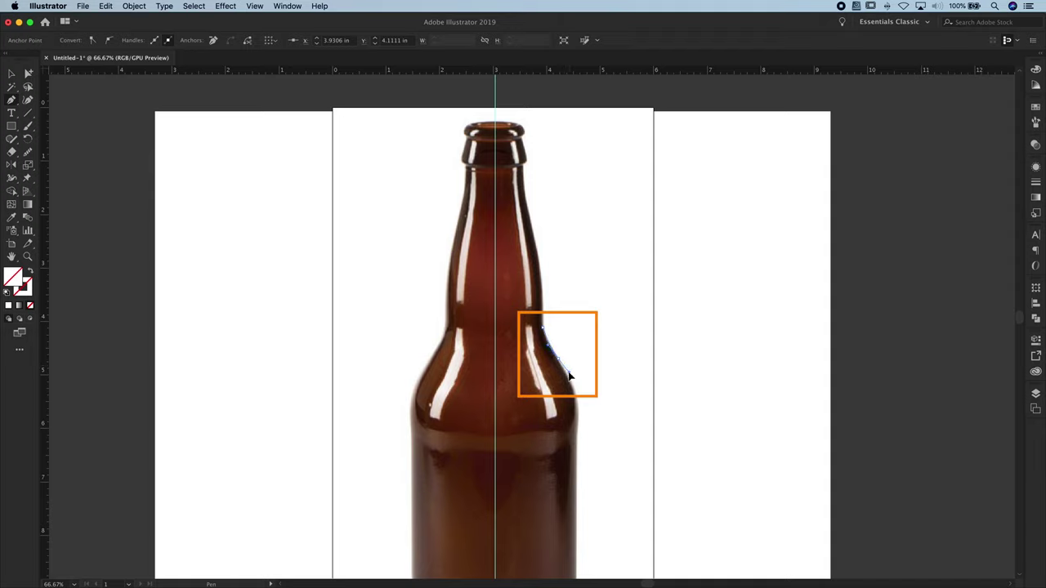
{"action": "left_click_drag", "start_coordinate": [570, 375], "coordinate": [578, 399]}
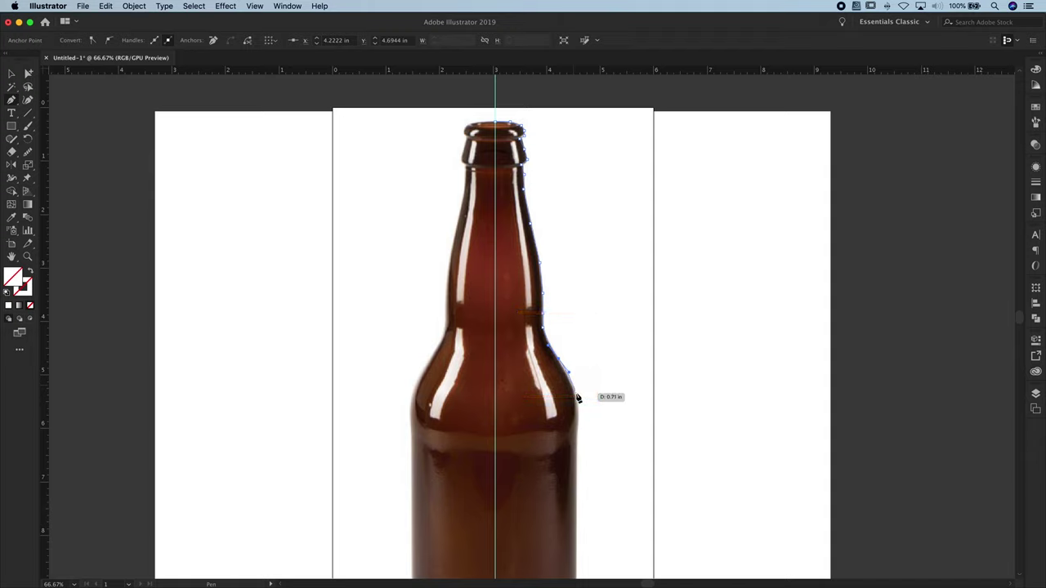
{"action": "left_click_drag", "start_coordinate": [577, 399], "coordinate": [577, 443]}
{"action": "left_click_drag", "start_coordinate": [576, 443], "coordinate": [567, 236]}
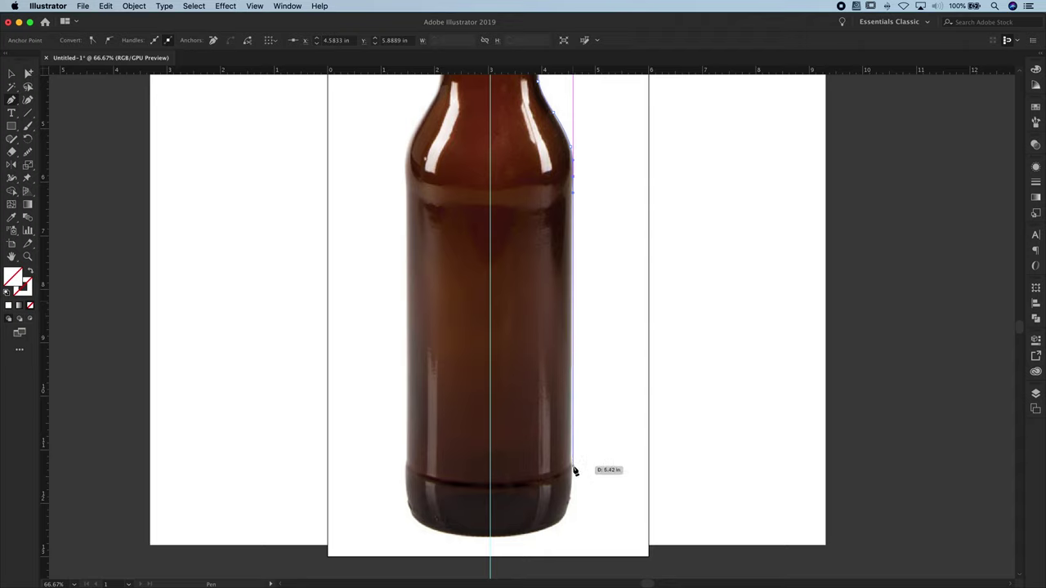
- Continue anchors down the right side and around the base, then close the path at the start
{"action": "left_click", "coordinate": [573, 469]}
{"action": "left_click", "coordinate": [573, 491]}
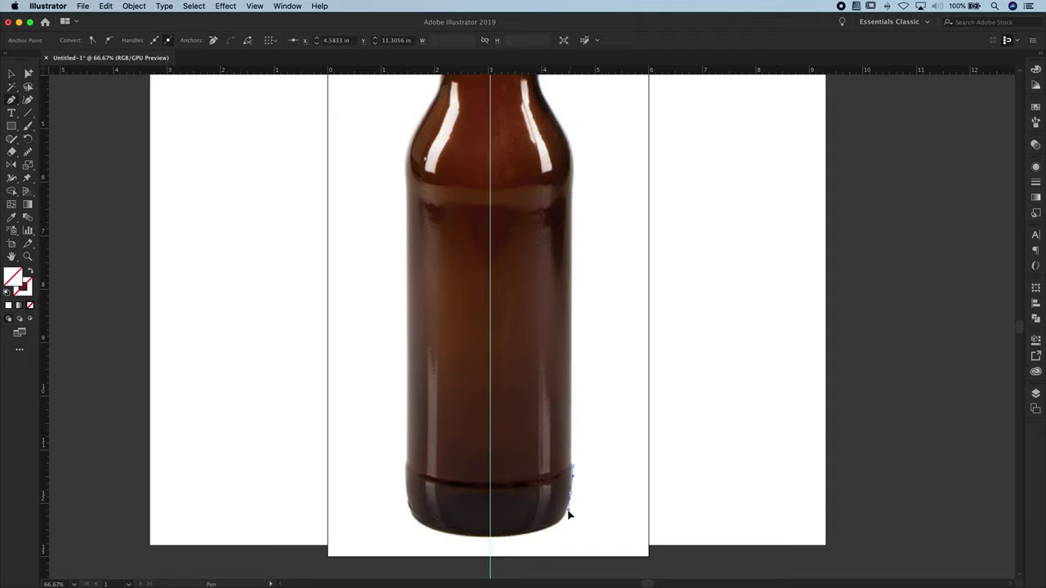
{"action": "left_click", "coordinate": [562, 521]}
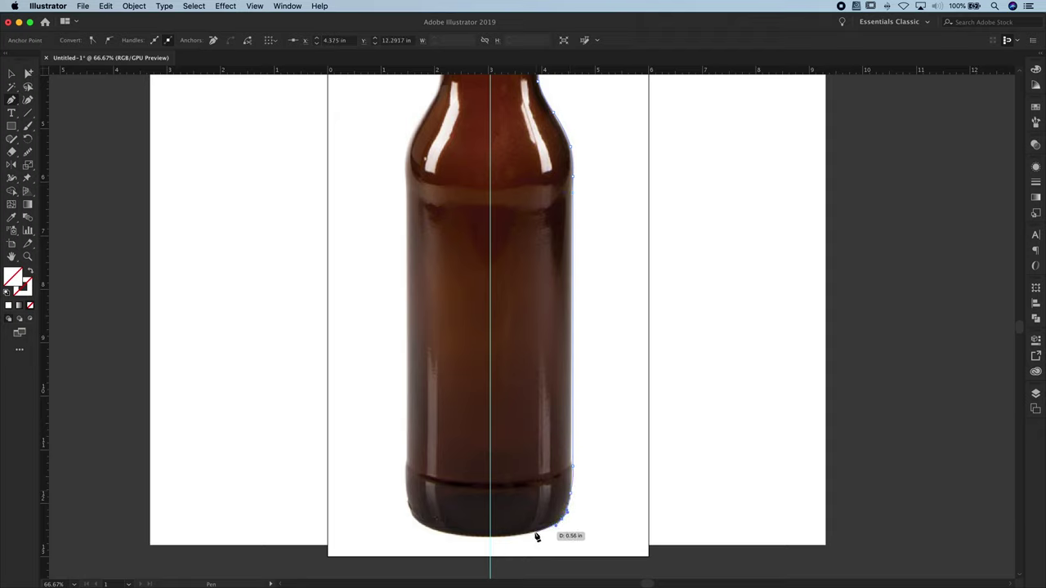
{"action": "left_click", "coordinate": [526, 536]}
{"action": "left_click", "coordinate": [504, 541]}
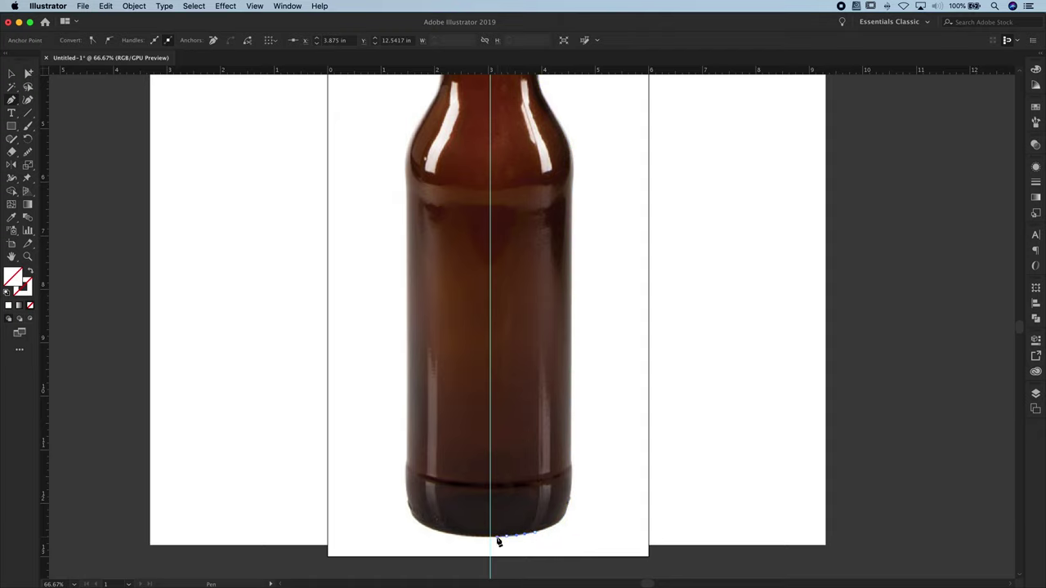
{"action": "left_click", "coordinate": [490, 537]}
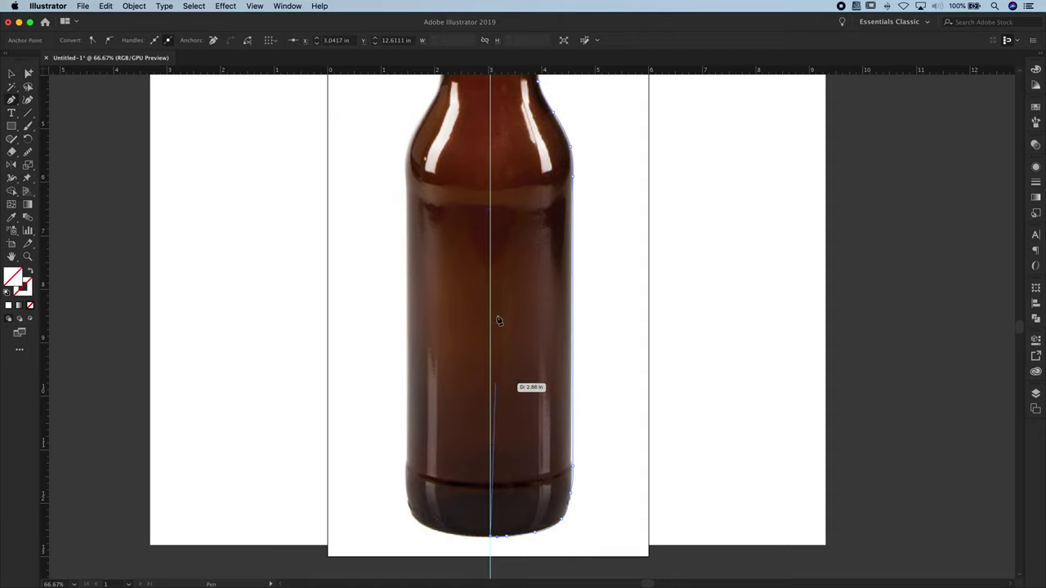
{"action": "scroll", "coordinate": [490, 245], "scroll_direction": "up", "scroll_amount": 8}
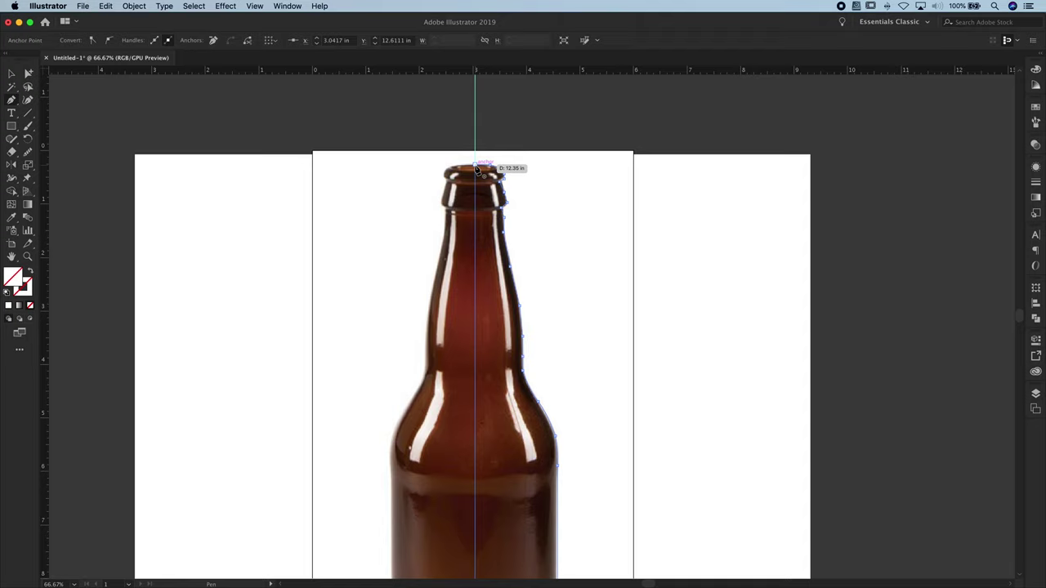
{"action": "left_click", "coordinate": [477, 169]}
{"action": "left_click", "coordinate": [476, 168]}
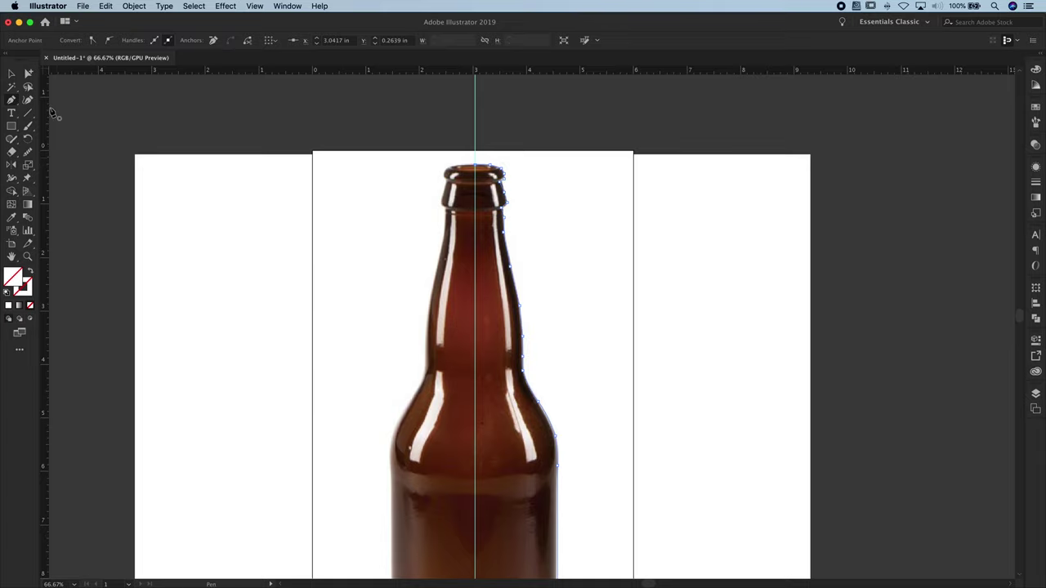
- Pick the Anchor Point tool from the Pen flyout and zoom in on the bottle's rim
{"action": "left_click", "coordinate": [13, 102]}
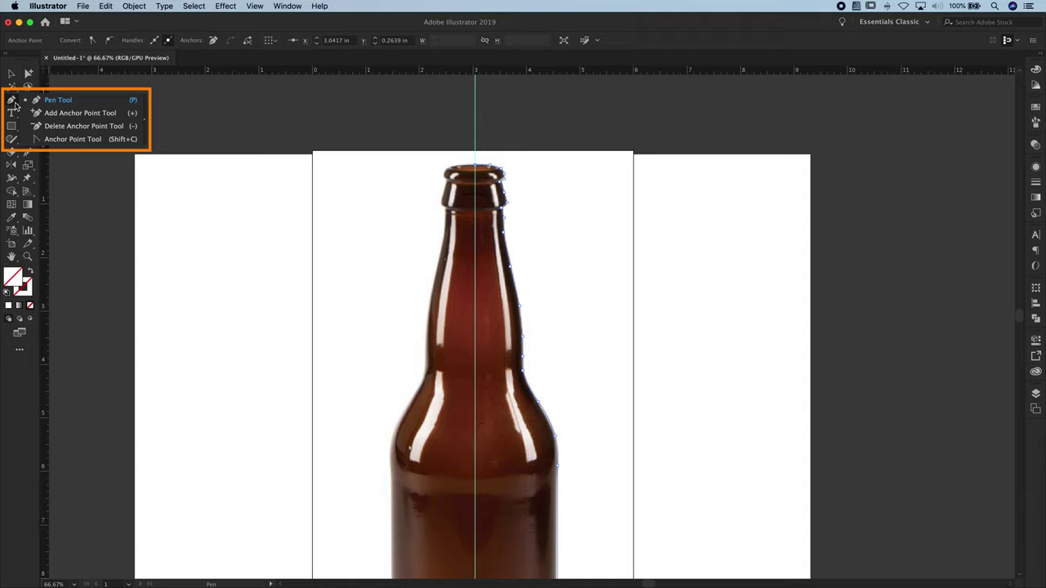
{"action": "left_click", "coordinate": [73, 140]}
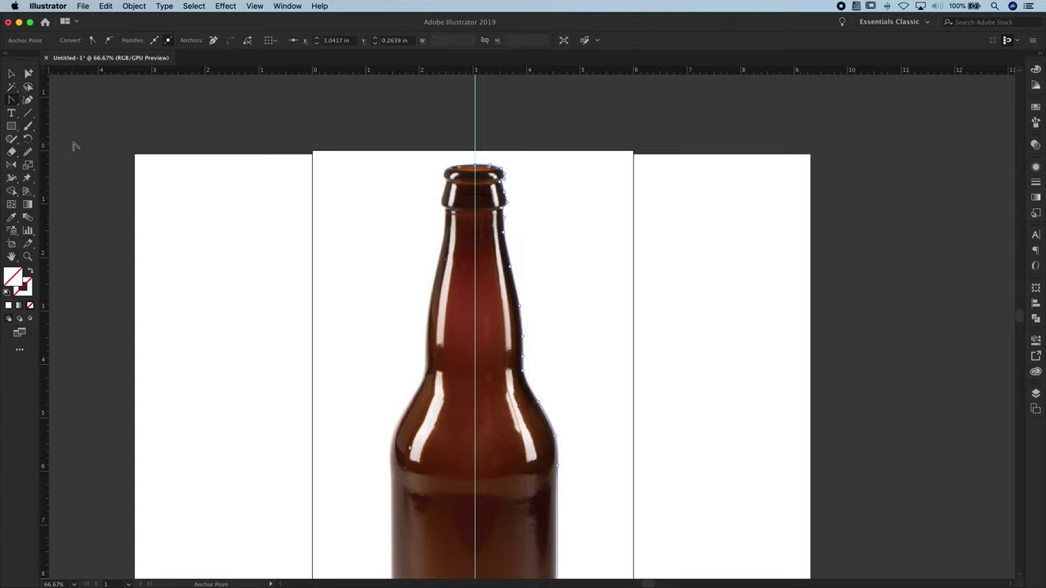
{"action": "key", "text": "z"}
{"action": "left_click", "coordinate": [506, 189]}
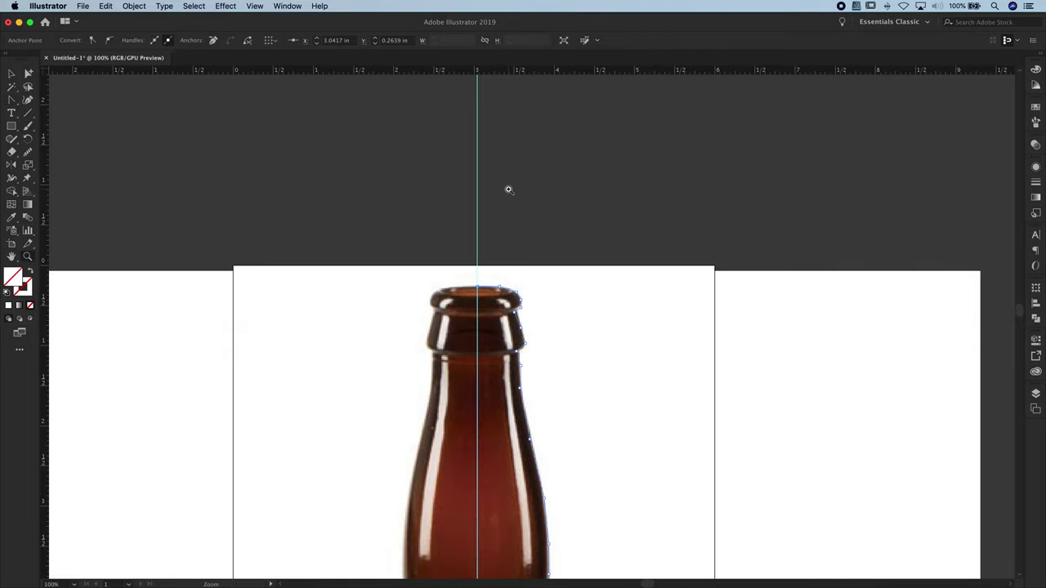
{"action": "left_click", "coordinate": [543, 346]}
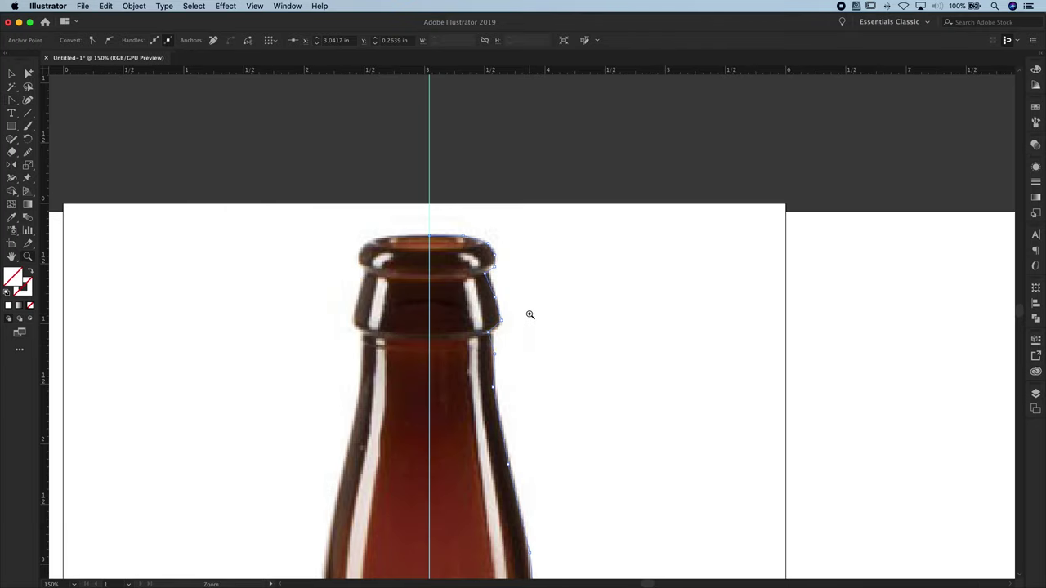
{"action": "left_click", "coordinate": [529, 314]}
- Drag direction handles on the rim anchors so the curve follows the rim's right edge
{"action": "key", "text": "p"}
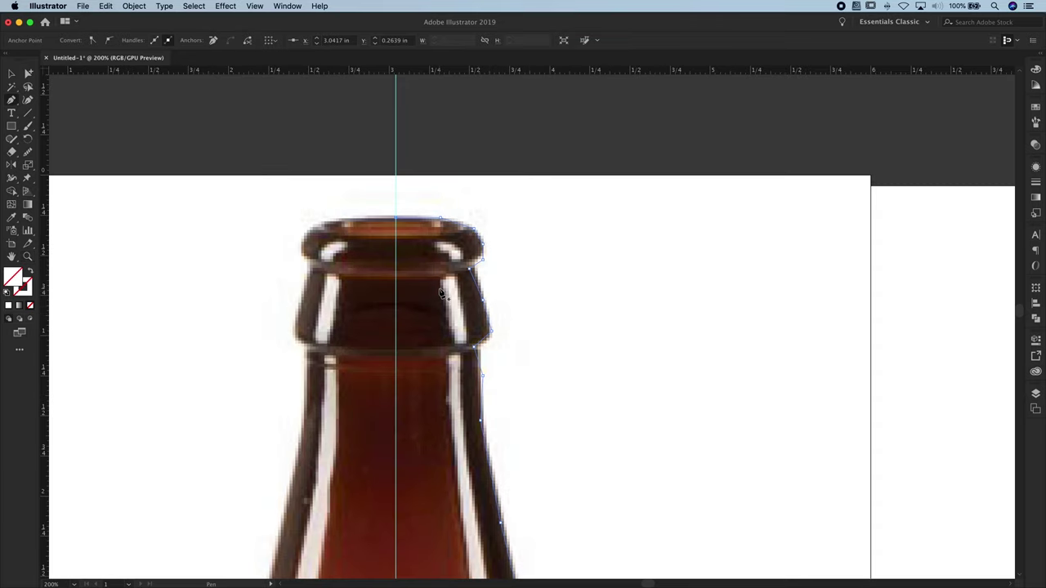
{"action": "key", "text": "shift+c"}
{"action": "mouse_move", "coordinate": [479, 237]}
{"action": "left_mouse_down"}
{"action": "mouse_move", "coordinate": [480, 228]}
{"action": "mouse_move", "coordinate": [485, 238]}
{"action": "left_mouse_up"}
{"action": "left_click_drag", "start_coordinate": [484, 257], "coordinate": [468, 272]}
{"action": "key", "text": "a"}
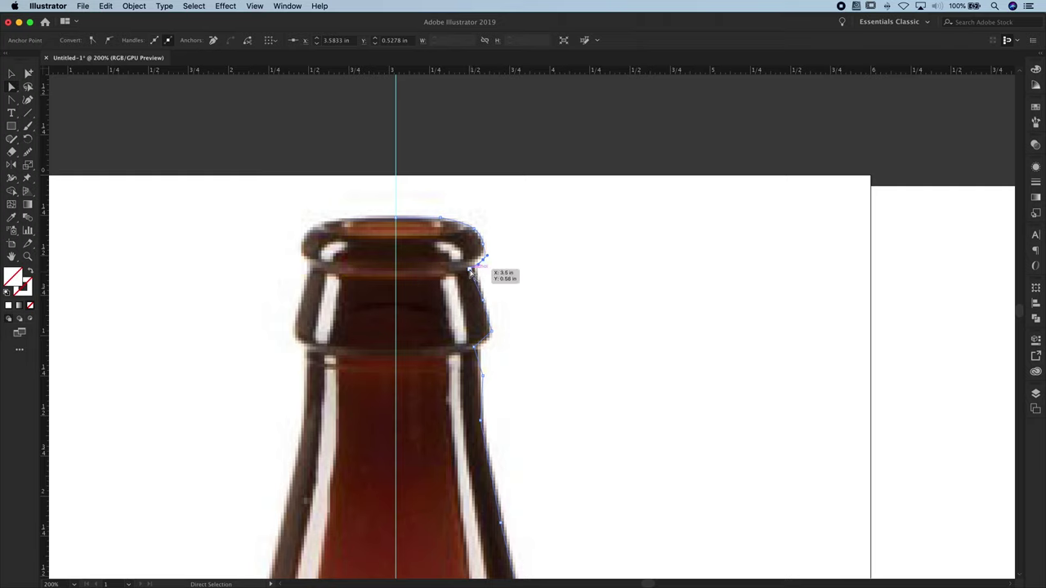
- With Direct Selection, nudge the lip and neck anchors onto the bottle's edge
{"action": "mouse_move", "coordinate": [471, 273]}
{"action": "left_mouse_down"}
{"action": "mouse_move", "coordinate": [474, 283]}
{"action": "mouse_move", "coordinate": [467, 273]}
{"action": "mouse_move", "coordinate": [486, 264]}
{"action": "mouse_move", "coordinate": [481, 257]}
{"action": "mouse_move", "coordinate": [477, 273]}
{"action": "mouse_move", "coordinate": [487, 270]}
{"action": "left_mouse_up"}
{"action": "left_click", "coordinate": [492, 348]}
{"action": "left_click_drag", "start_coordinate": [490, 343], "coordinate": [479, 385]}
{"action": "left_click_drag", "start_coordinate": [491, 334], "coordinate": [483, 338]}
{"action": "left_click_drag", "start_coordinate": [478, 266], "coordinate": [477, 269]}
{"action": "left_click", "coordinate": [436, 219]}
- Adjust anchors on the base curve, then zoom out to view the whole bottle
{"action": "key", "text": "space"}
{"action": "left_click_drag", "start_coordinate": [510, 401], "coordinate": [504, 140]}
{"action": "left_click", "coordinate": [11, 87]}
{"action": "left_click", "coordinate": [565, 483]}
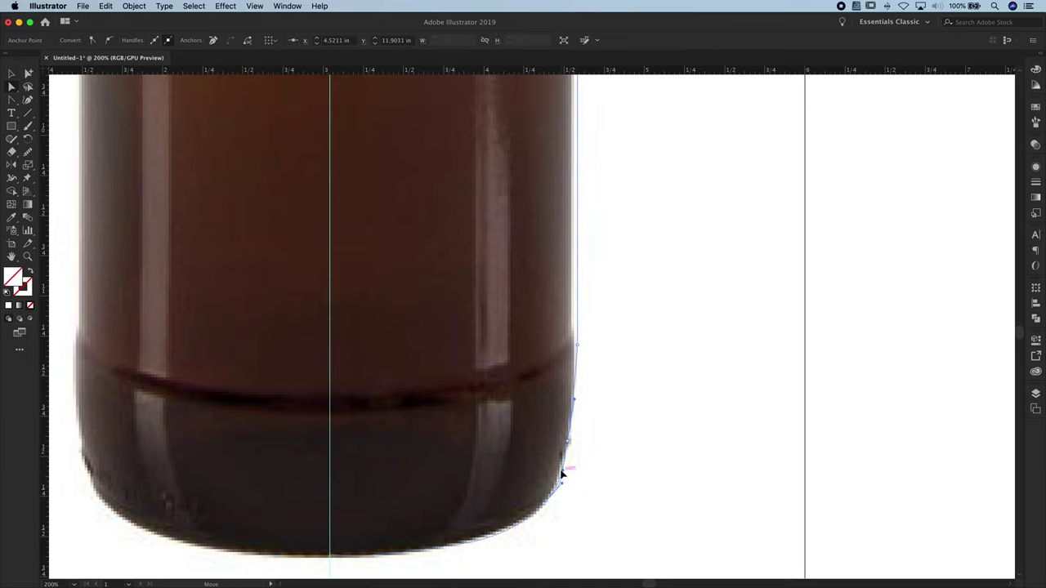
{"action": "key", "text": "z"}
{"action": "left_click", "coordinate": [369, 411], "text": "alt"}
{"action": "left_click", "coordinate": [498, 346], "text": "alt"}
{"action": "left_click", "coordinate": [542, 266], "text": "alt"}
- Select the half-bottle <Path> in the Layers panel and fill it with black (000000)
{"action": "left_click", "coordinate": [507, 388], "text": "alt"}
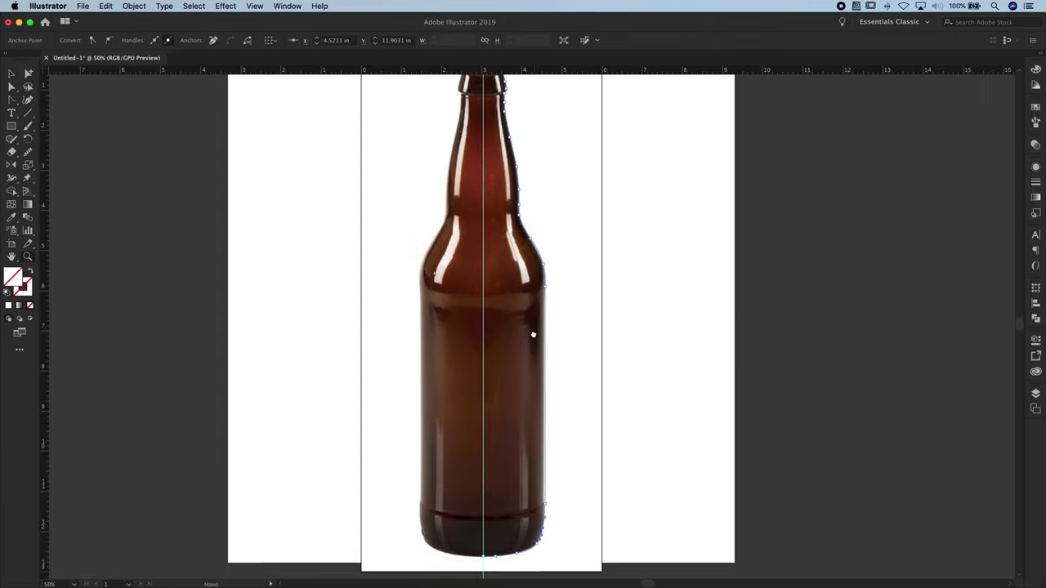
{"action": "key", "text": "v"}
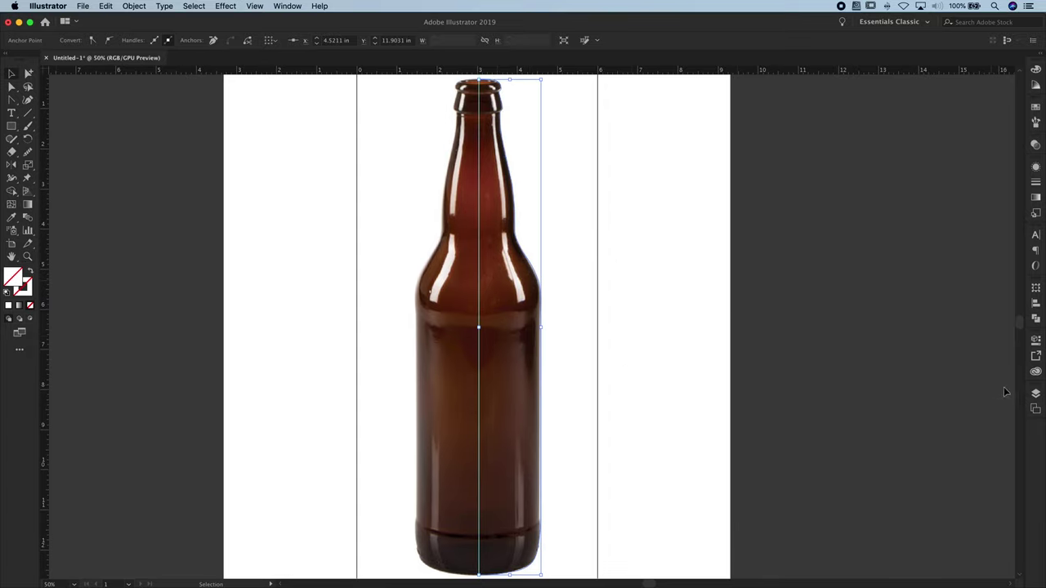
{"action": "left_click", "coordinate": [1036, 393]}
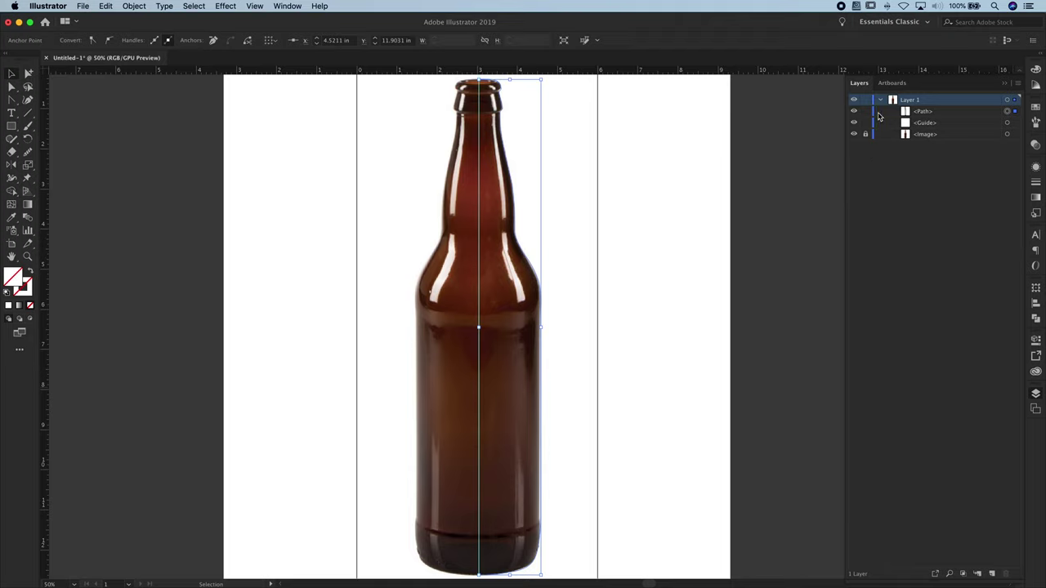
{"action": "left_click", "coordinate": [953, 113]}
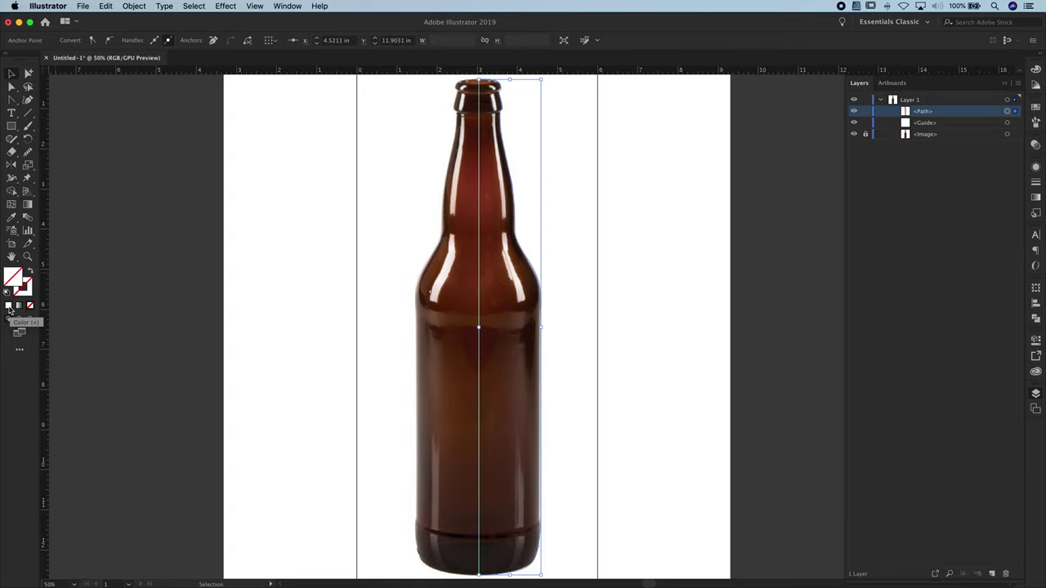
{"action": "left_click", "coordinate": [9, 309]}
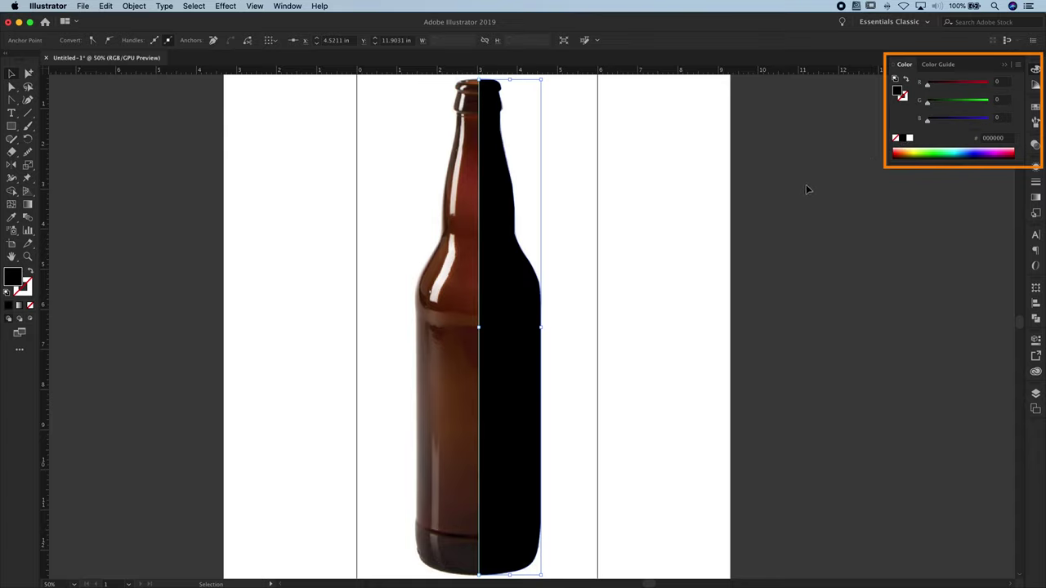
- Close the colour settings and hide the bottle photo layer, leaving only the black silhouette
{"action": "left_click", "coordinate": [1030, 75]}
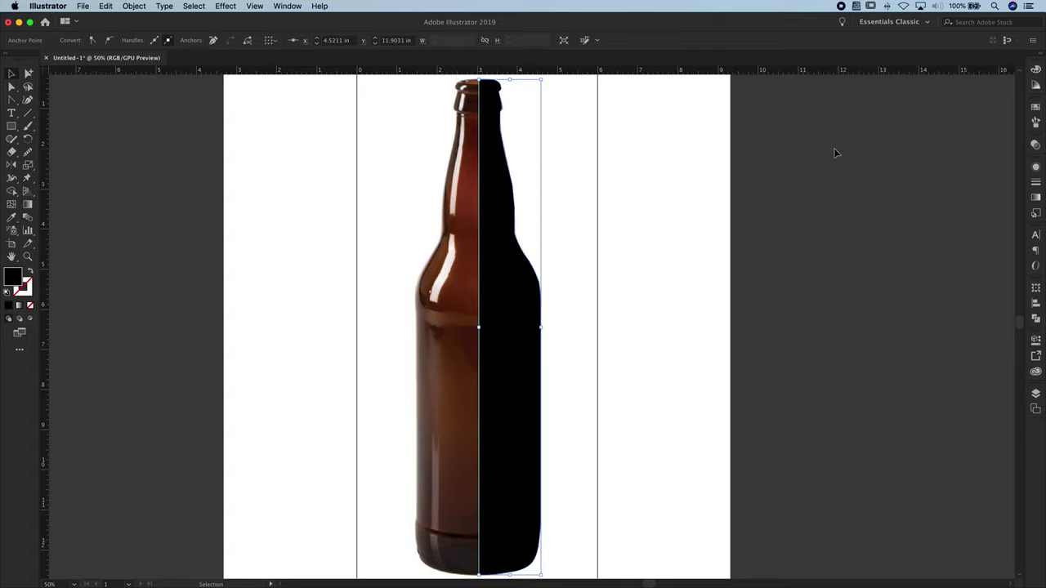
{"action": "left_click", "coordinate": [1036, 393]}
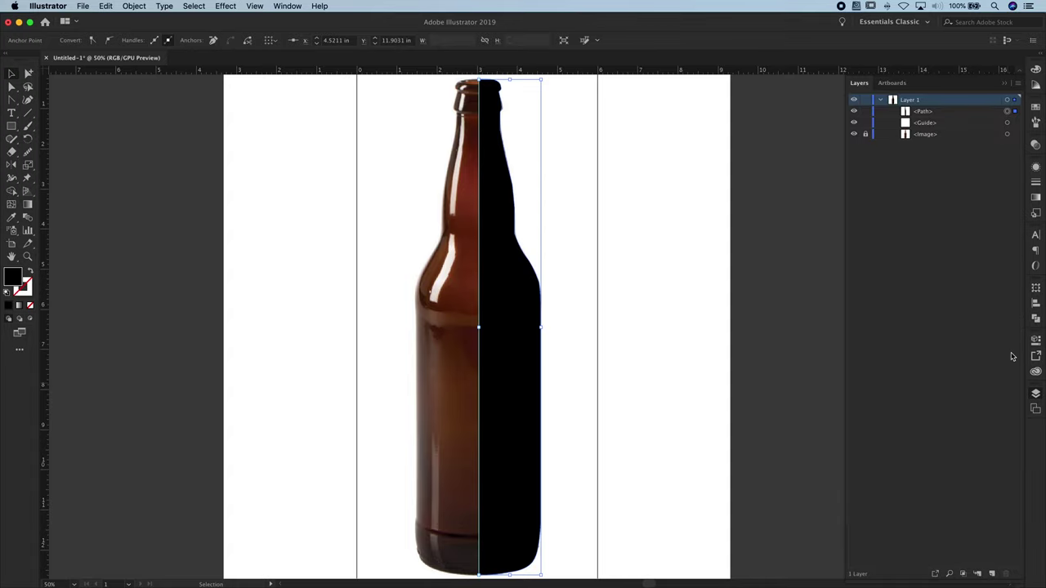
{"action": "left_click", "coordinate": [854, 135]}
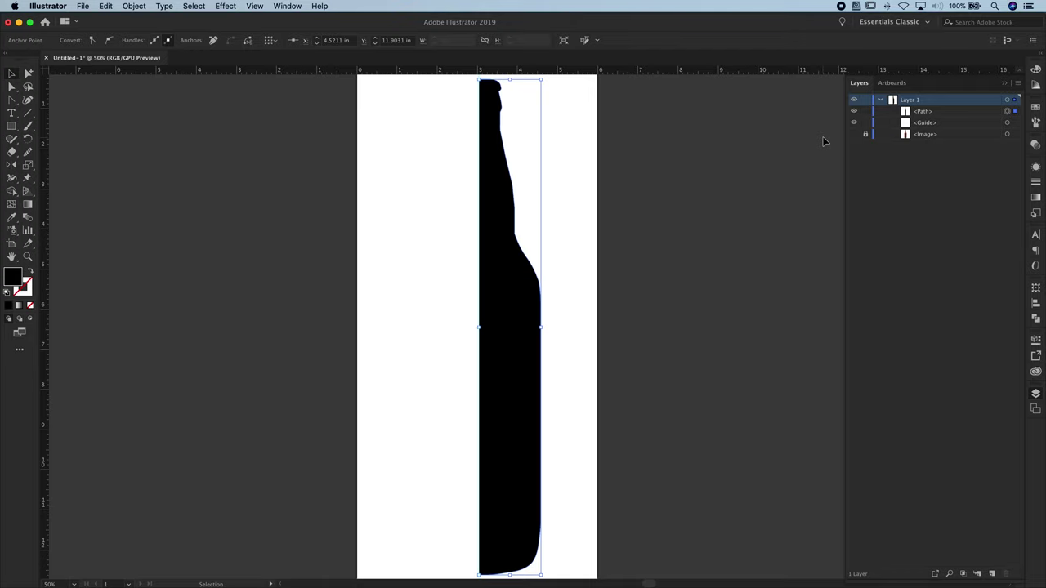
- Reflect a vertical copy of the half-bottle and move it left so the halves meet
{"action": "key", "text": "v"}
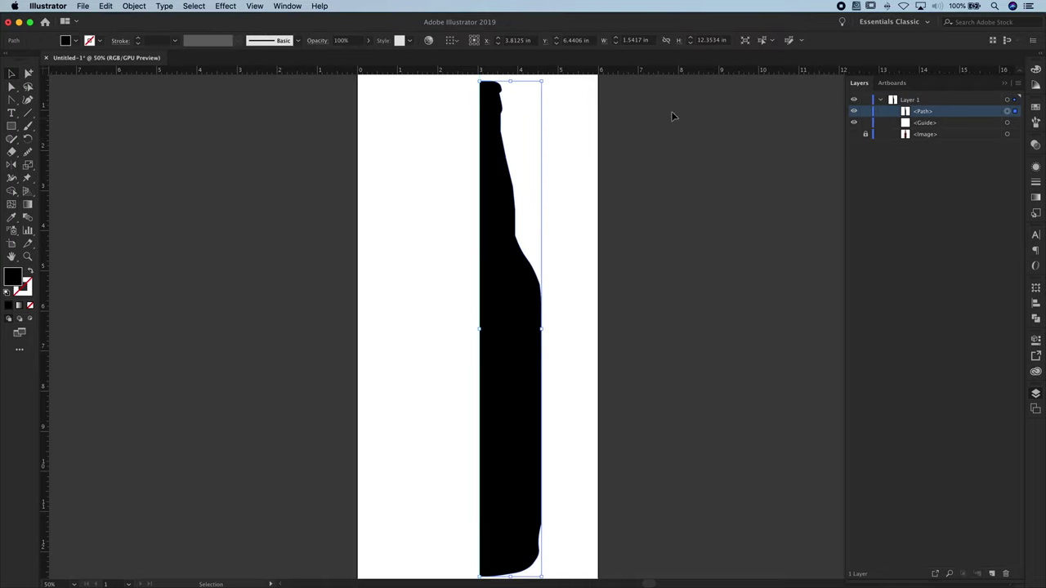
{"action": "left_click", "coordinate": [139, 8]}
{"action": "mouse_move", "coordinate": [141, 19]}
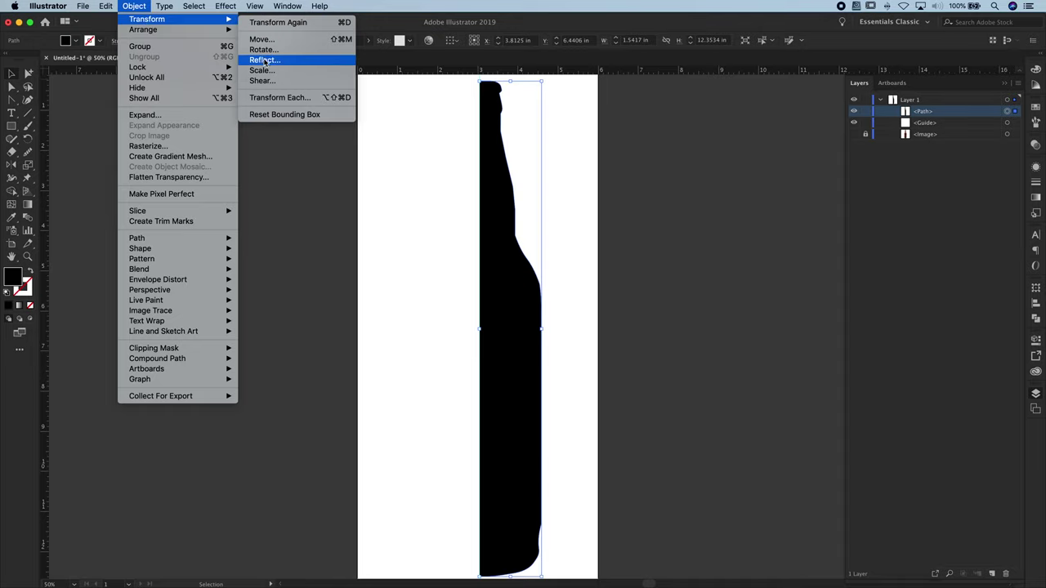
{"action": "left_click", "coordinate": [298, 62]}
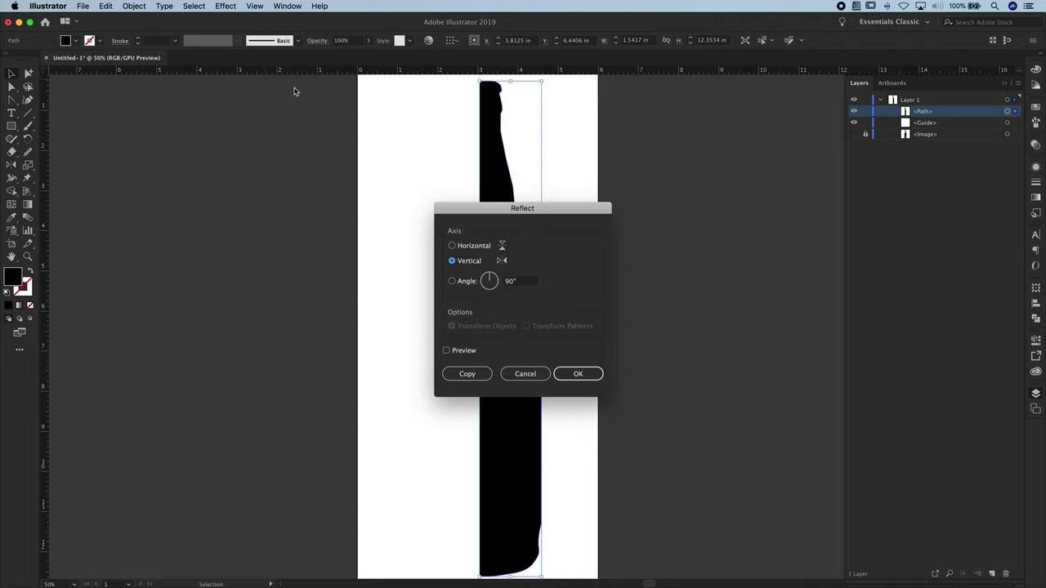
{"action": "left_click", "coordinate": [446, 351]}
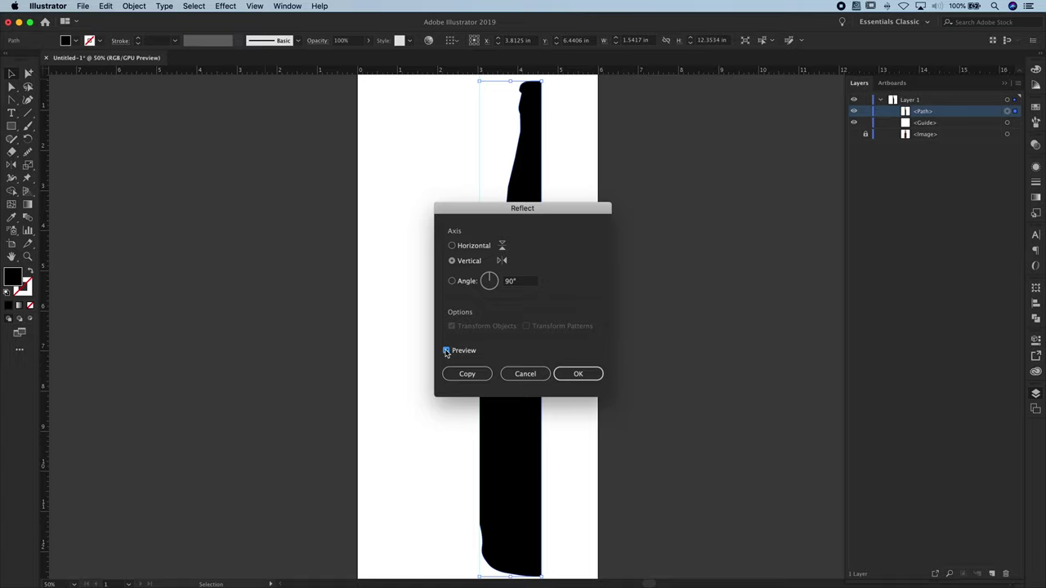
{"action": "left_click", "coordinate": [482, 379]}
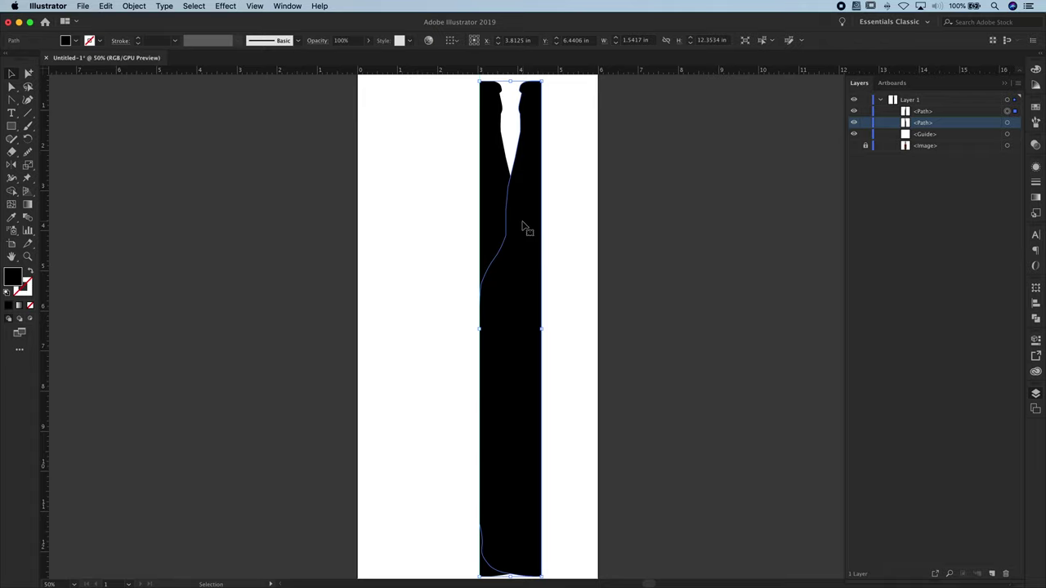
{"action": "left_click_drag", "start_coordinate": [520, 242], "coordinate": [462, 238]}
{"action": "left_click", "coordinate": [565, 222]}
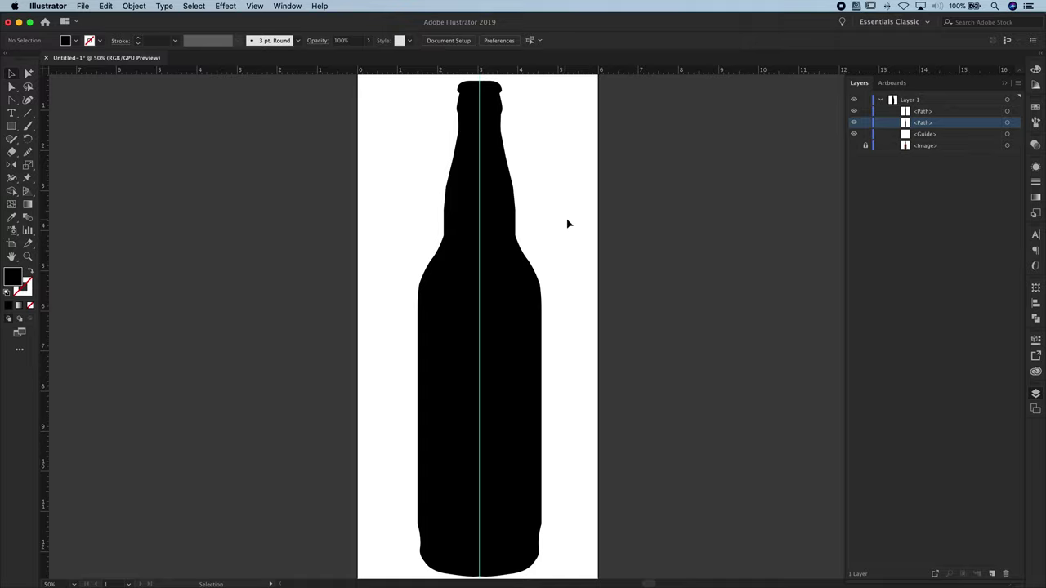
- Hide the Guide layer and group the two bottle-half paths into one object
{"action": "left_click", "coordinate": [854, 135]}
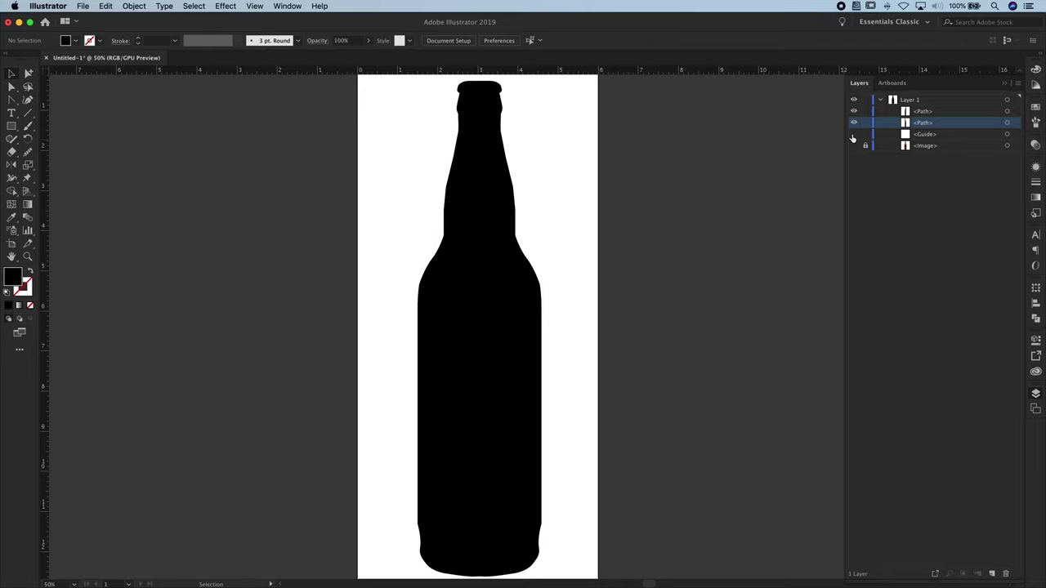
{"action": "left_click", "coordinate": [1007, 112]}
{"action": "left_click", "coordinate": [1007, 123], "text": "shift"}
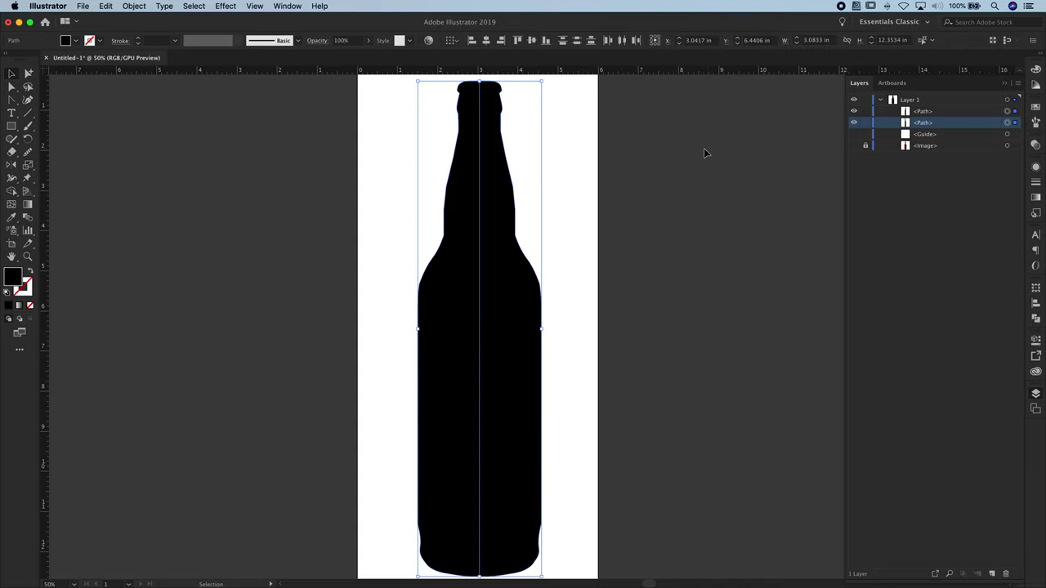
{"action": "left_click", "coordinate": [134, 6]}
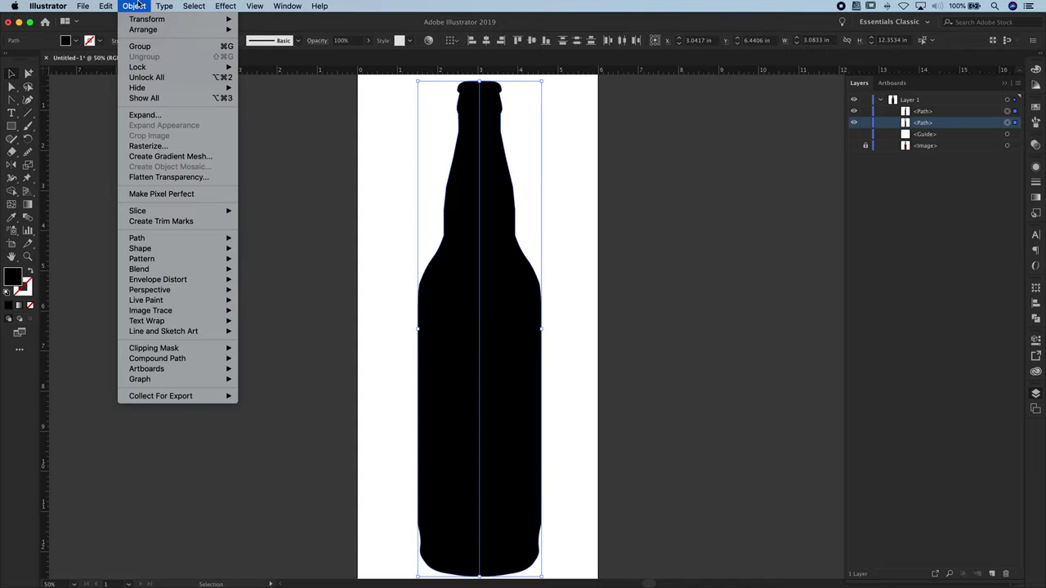
{"action": "left_click", "coordinate": [192, 48]}
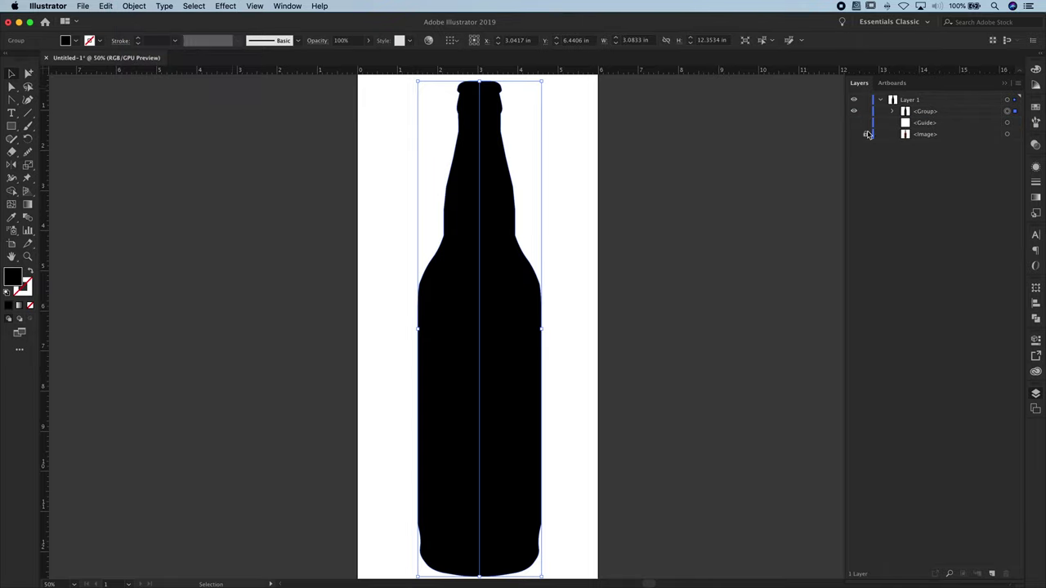
{"action": "left_click", "coordinate": [894, 111]}
{"action": "left_click", "coordinate": [893, 112]}
{"action": "left_click", "coordinate": [790, 121]}
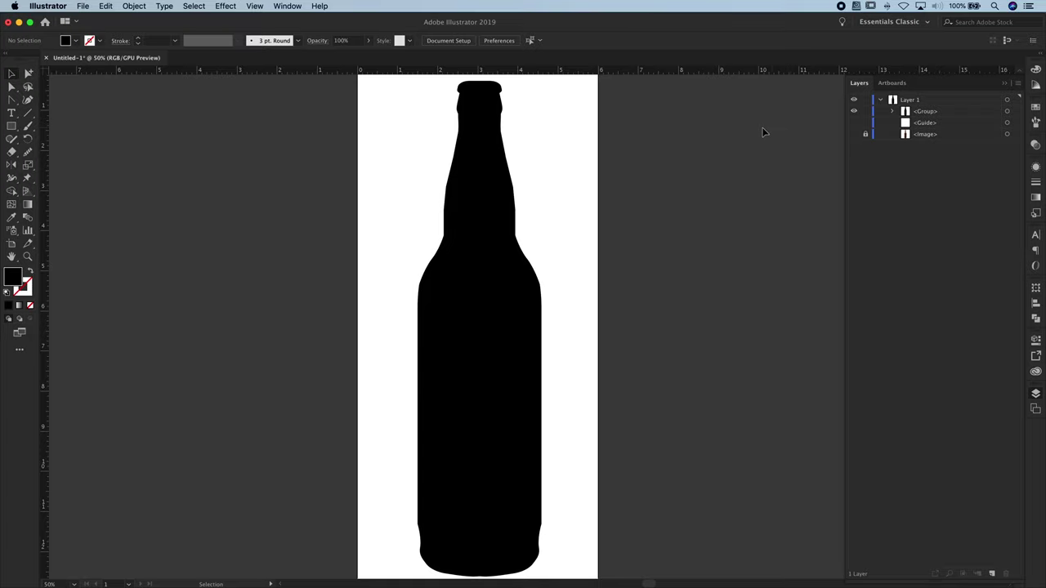
- Add a point-text object reading 'YUMMY' on the artboard
{"action": "left_click", "coordinate": [11, 113]}
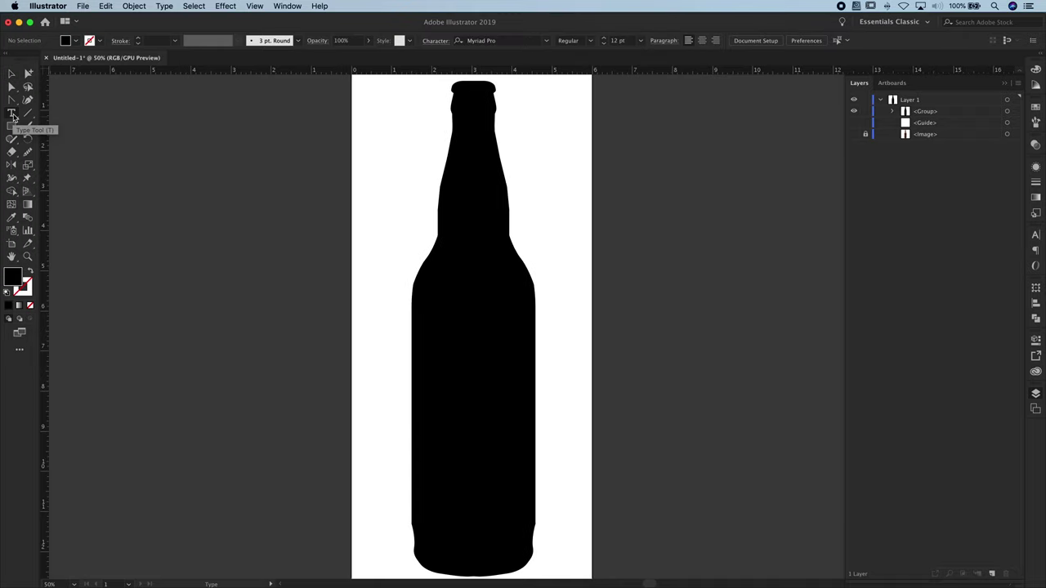
{"action": "left_click", "coordinate": [13, 117]}
{"action": "left_click", "coordinate": [104, 118]}
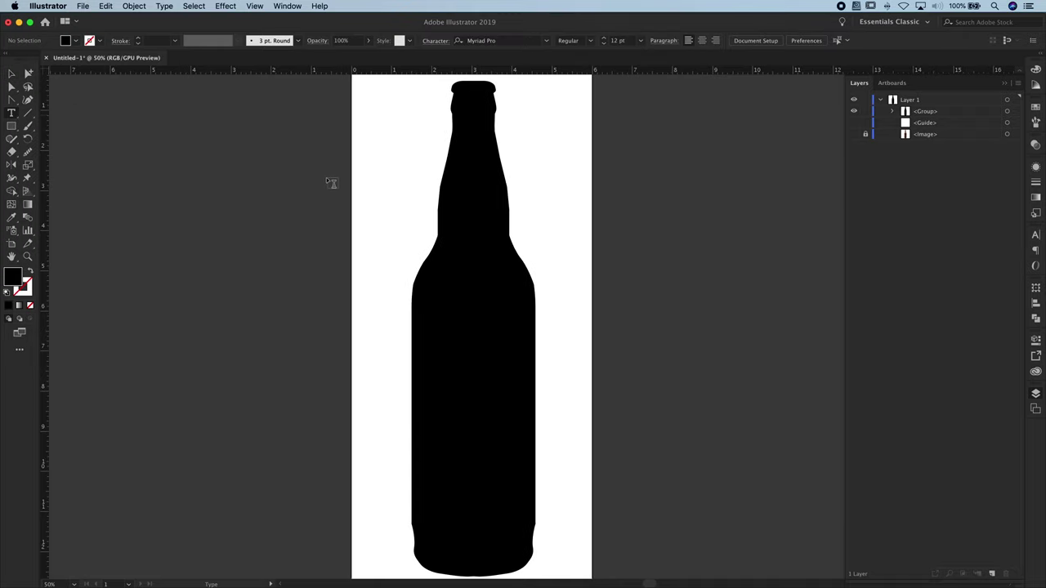
{"action": "left_click", "coordinate": [362, 138]}
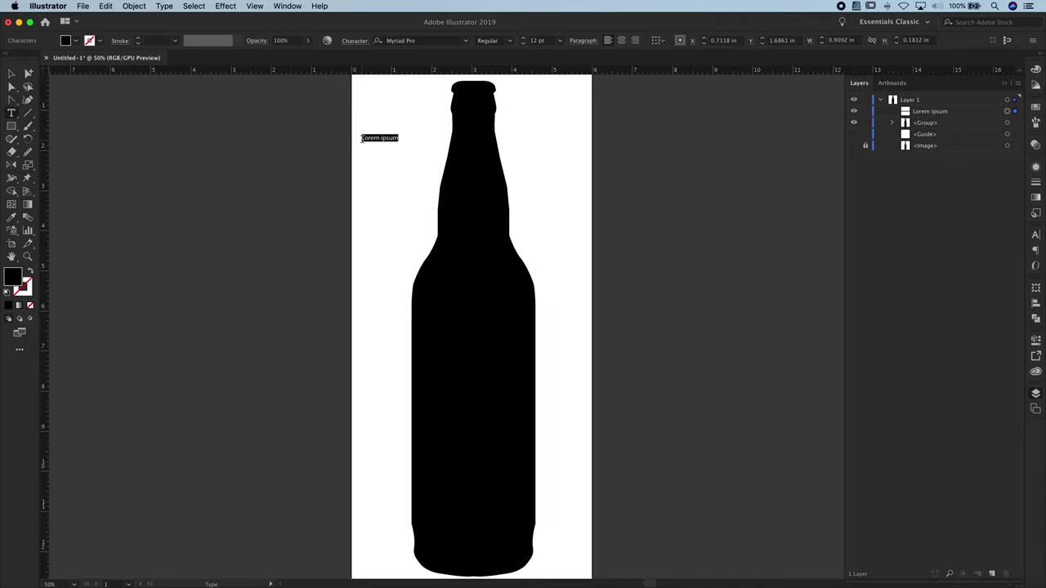
{"action": "type", "text": "YUMMY"}
{"action": "left_click", "coordinate": [11, 74]}
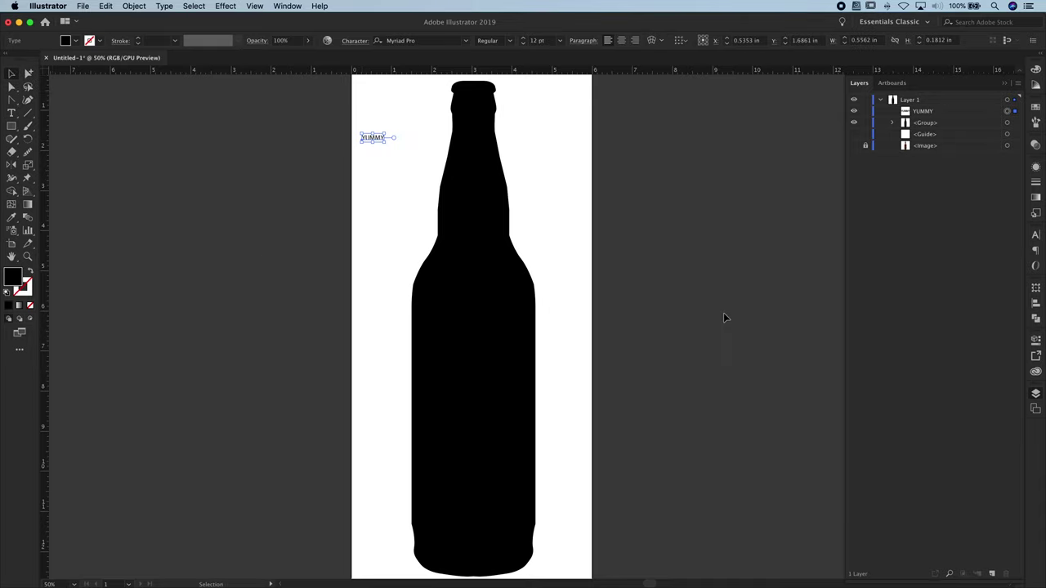
- Style the text in Lulo Clean One Bold, 70 pt, tracking -180, with a white fill
{"action": "left_click", "coordinate": [1035, 235]}
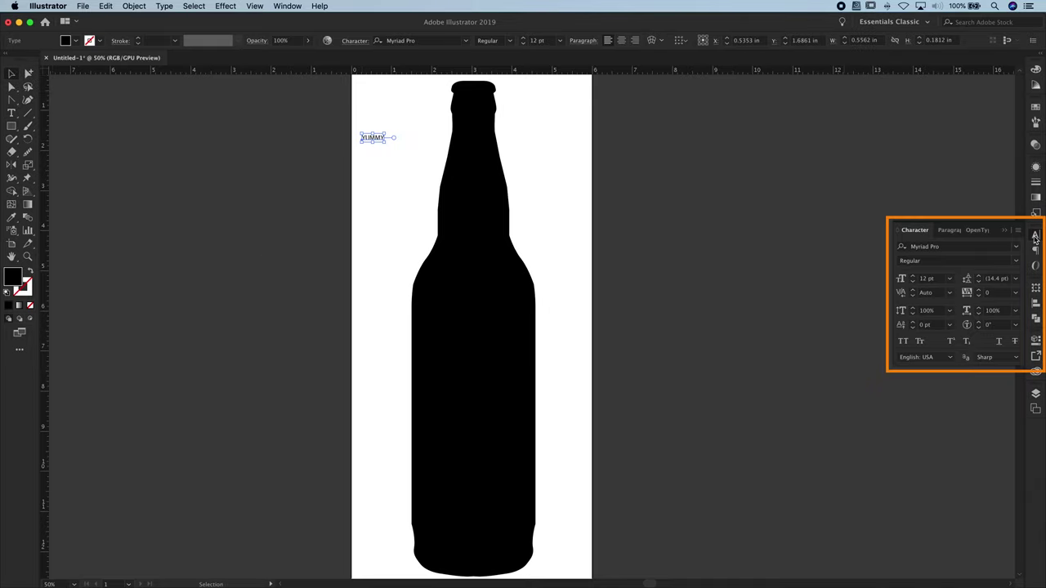
{"action": "left_click", "coordinate": [1014, 246]}
{"action": "type", "text": "lulo"}
{"action": "left_click", "coordinate": [829, 303]}
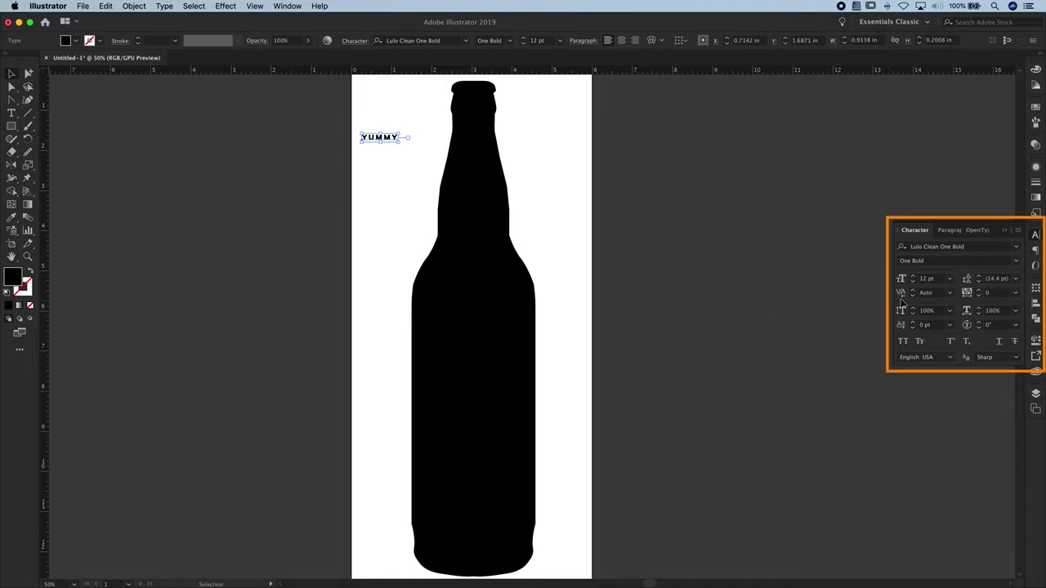
{"action": "left_click_drag", "start_coordinate": [913, 275], "coordinate": [913, 276]}
{"action": "left_click", "coordinate": [979, 295]}
{"action": "left_click_drag", "start_coordinate": [979, 295], "coordinate": [980, 295]}
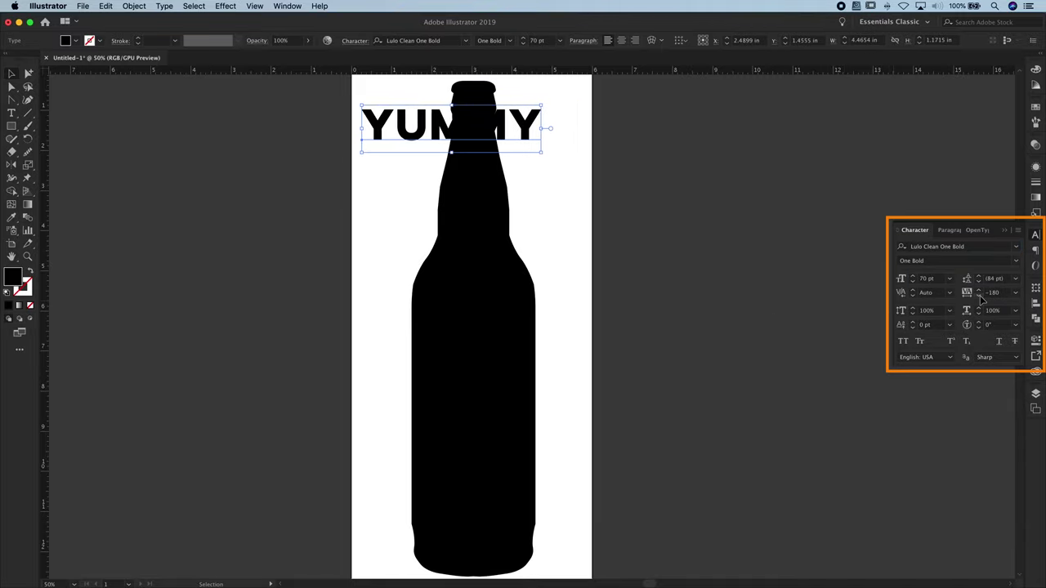
{"action": "double_click", "coordinate": [16, 280]}
{"action": "left_click_drag", "start_coordinate": [380, 237], "coordinate": [367, 232]}
{"action": "left_click", "coordinate": [639, 237]}
- Move the text onto the bottle, rotate it 90° and scale it to span the body
{"action": "left_click_drag", "start_coordinate": [502, 155], "coordinate": [525, 396]}
{"action": "left_click_drag", "start_coordinate": [577, 349], "coordinate": [417, 559]}
{"action": "mouse_move", "coordinate": [455, 337]}
{"action": "left_mouse_down"}
{"action": "mouse_move", "coordinate": [514, 292]}
{"action": "mouse_move", "coordinate": [463, 337]}
{"action": "left_mouse_up"}
{"action": "left_click", "coordinate": [640, 347]}
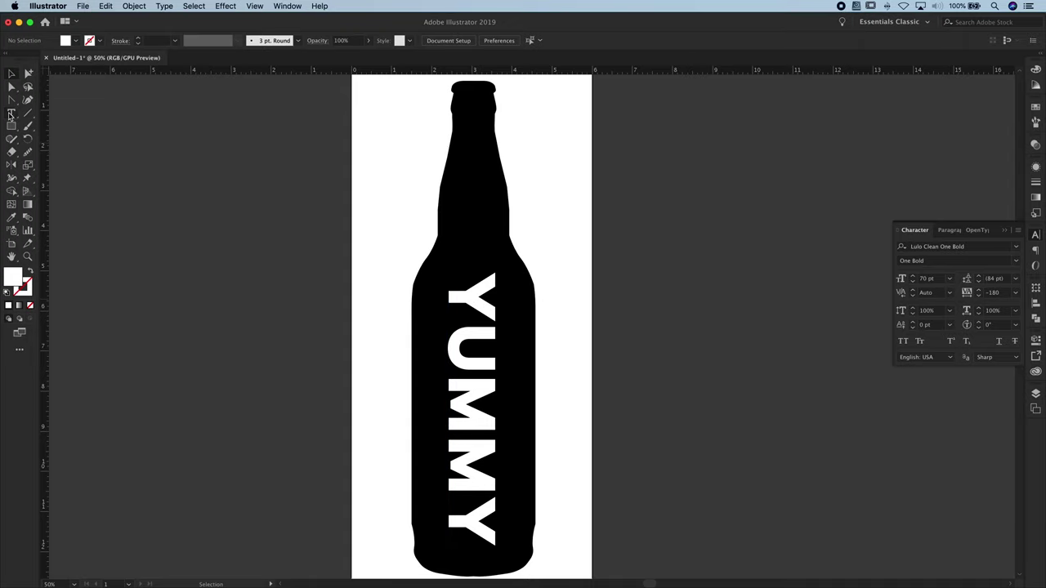
- Replace the text's letters with 'DRINKY'
{"action": "key", "text": "t"}
{"action": "left_click_drag", "start_coordinate": [470, 274], "coordinate": [464, 533]}
{"action": "type", "text": "DRINKY"}
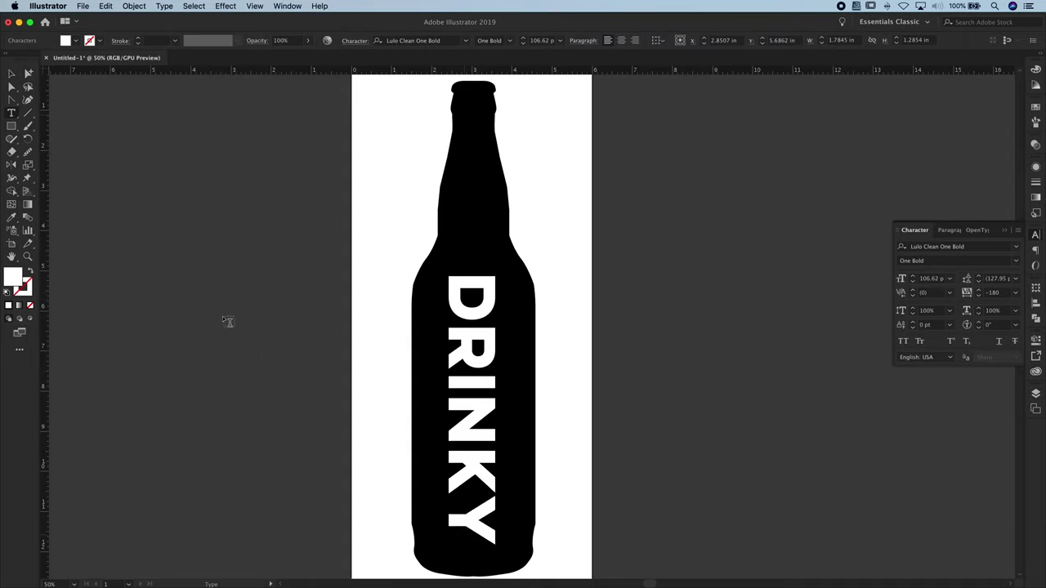
{"action": "left_click", "coordinate": [12, 74]}
{"action": "left_click", "coordinate": [229, 280]}
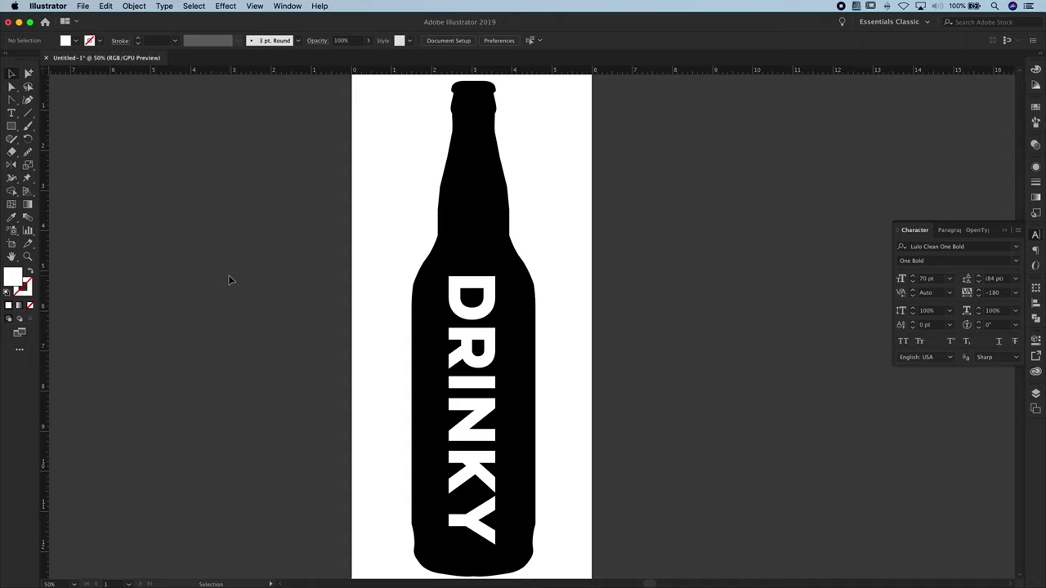
- Zoom the view to 200% around the D of DRINKY
{"action": "left_click", "coordinate": [27, 256]}
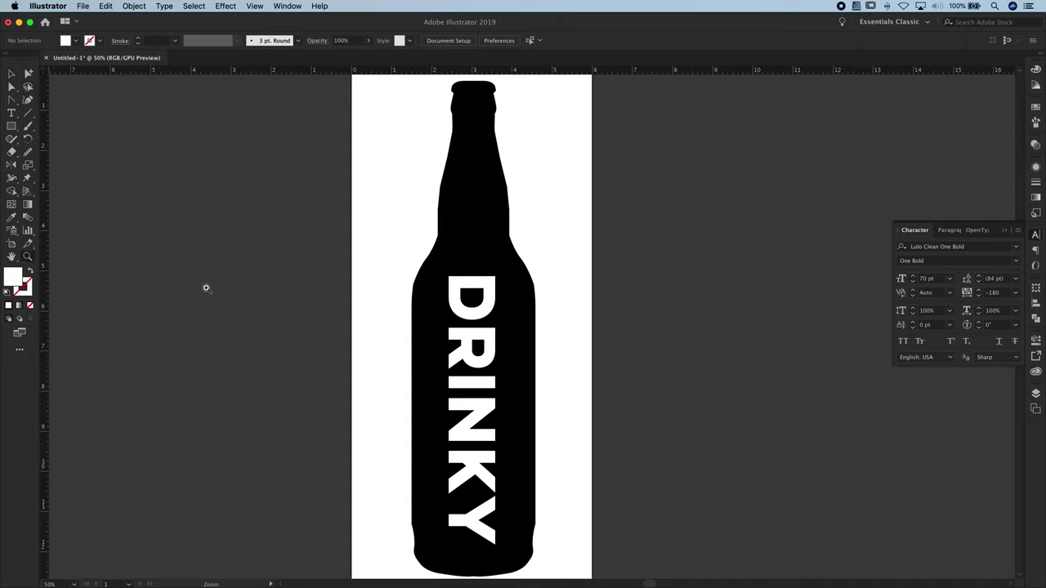
{"action": "left_click", "coordinate": [481, 321]}
{"action": "left_click", "coordinate": [530, 325]}
{"action": "left_click", "coordinate": [545, 326]}
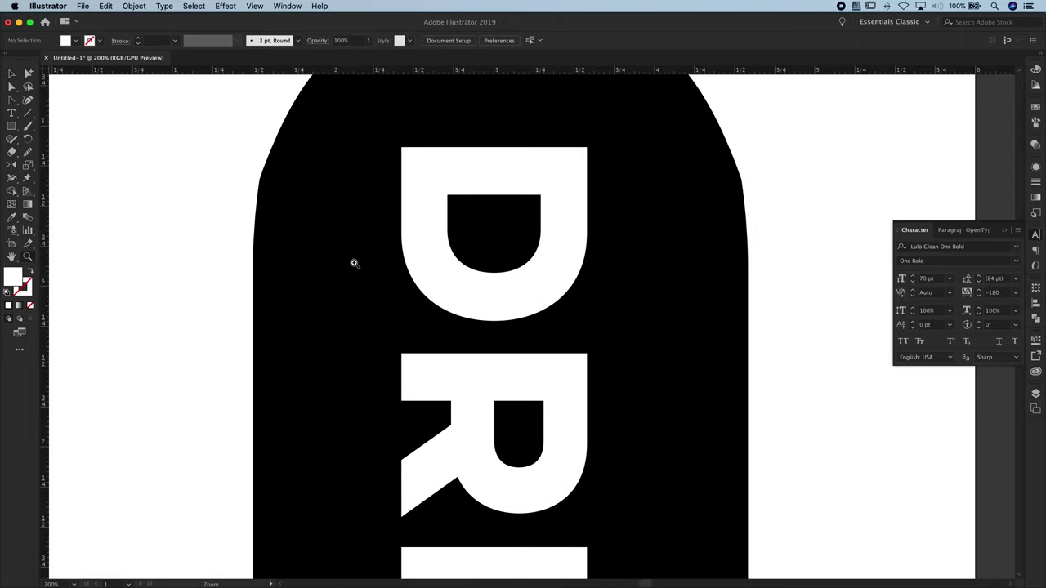
{"action": "left_click", "coordinate": [11, 74]}
- Draw a thin black-filled rectangle bar across the R
{"action": "left_click", "coordinate": [11, 127]}
{"action": "left_click_drag", "start_coordinate": [11, 126], "coordinate": [109, 181]}
{"action": "scroll", "coordinate": [108, 181], "scroll_direction": "left", "scroll_amount": 1}
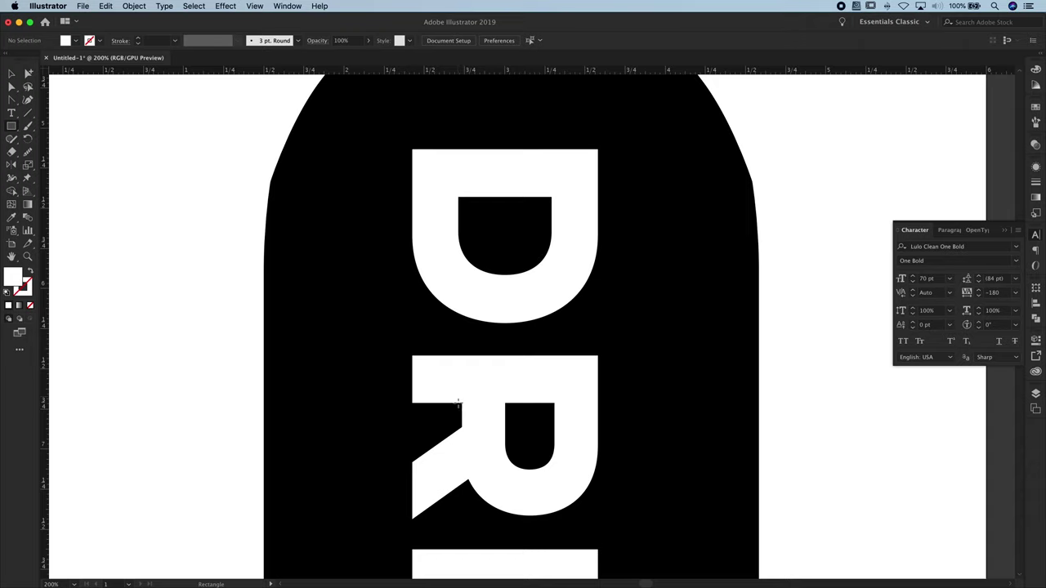
{"action": "left_click_drag", "start_coordinate": [460, 403], "coordinate": [681, 428]}
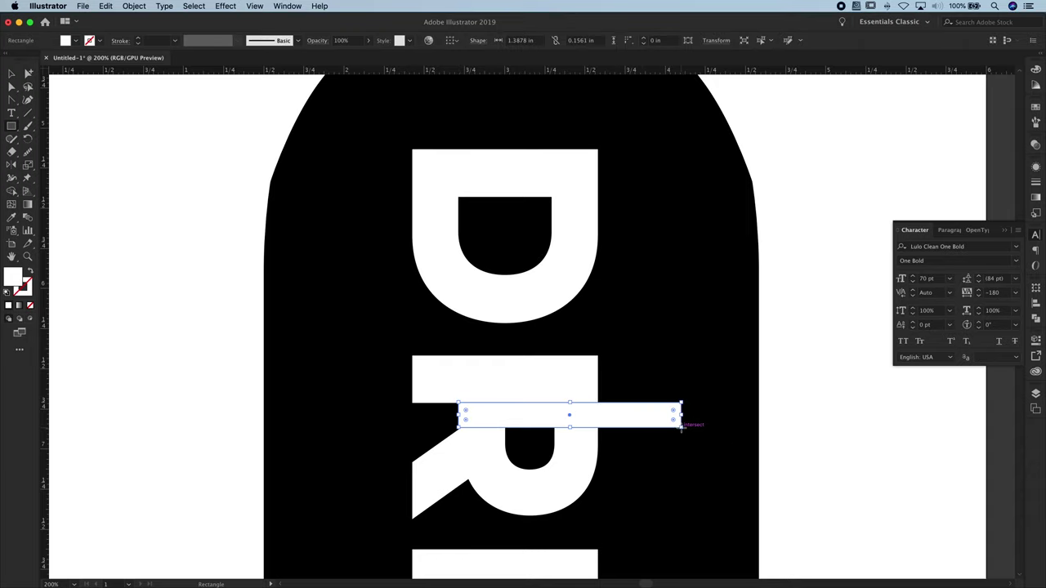
{"action": "double_click", "coordinate": [14, 282]}
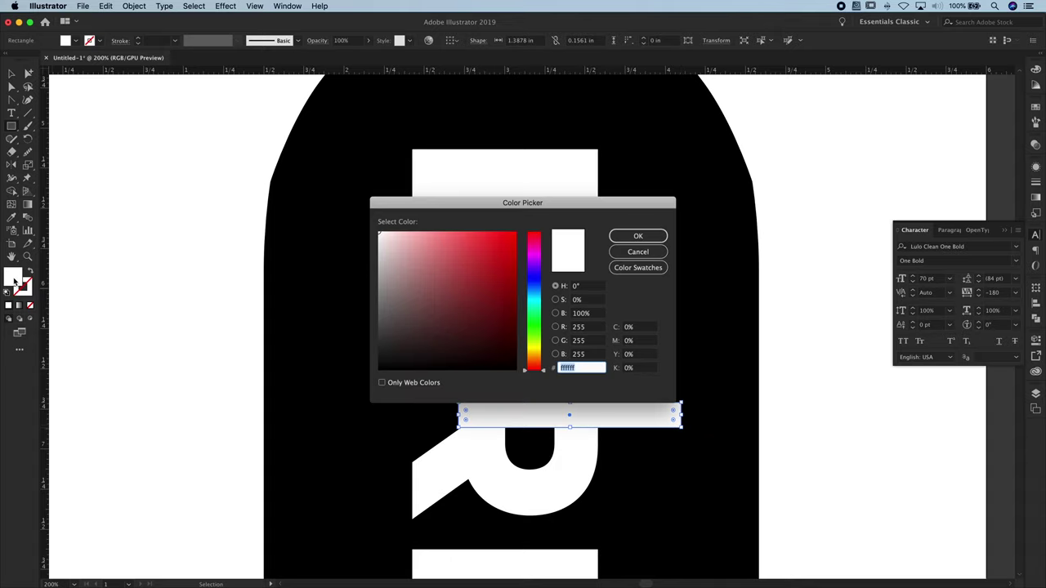
{"action": "left_click_drag", "start_coordinate": [386, 332], "coordinate": [373, 373]}
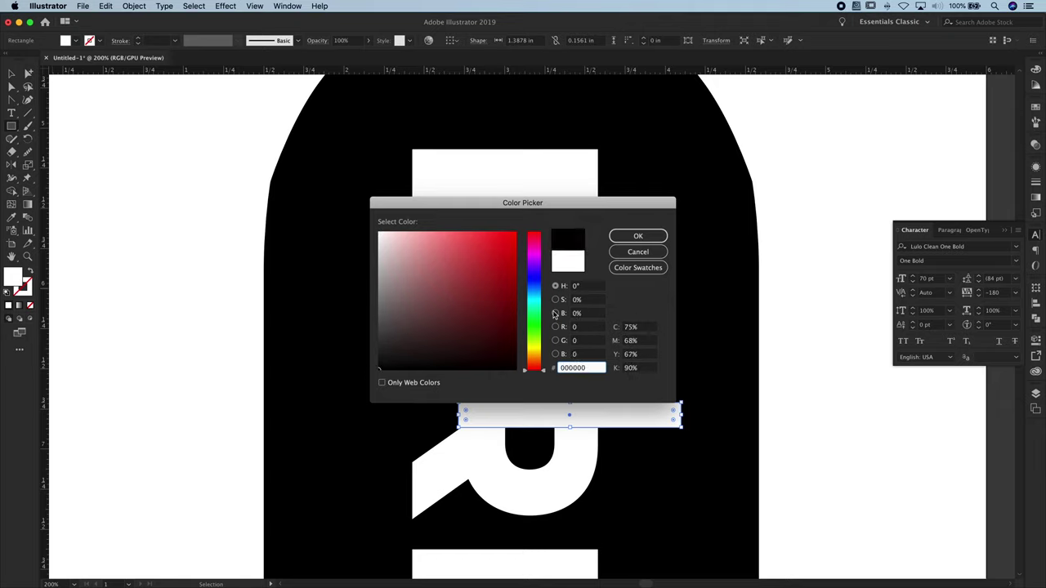
{"action": "left_click", "coordinate": [637, 236]}
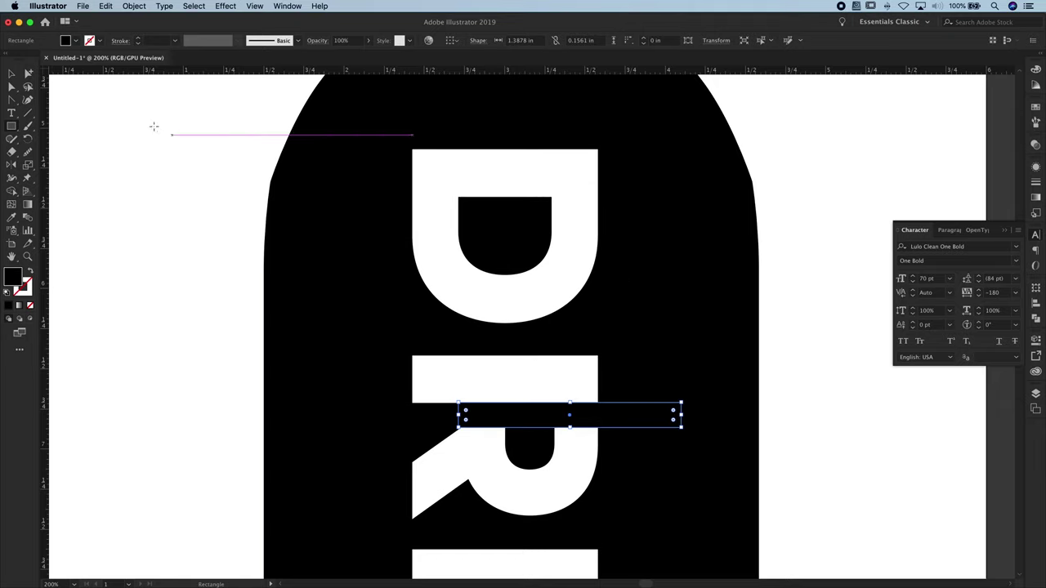
- Shift the bar left across the R and paste a copy over the top of the D
{"action": "key", "text": "v"}
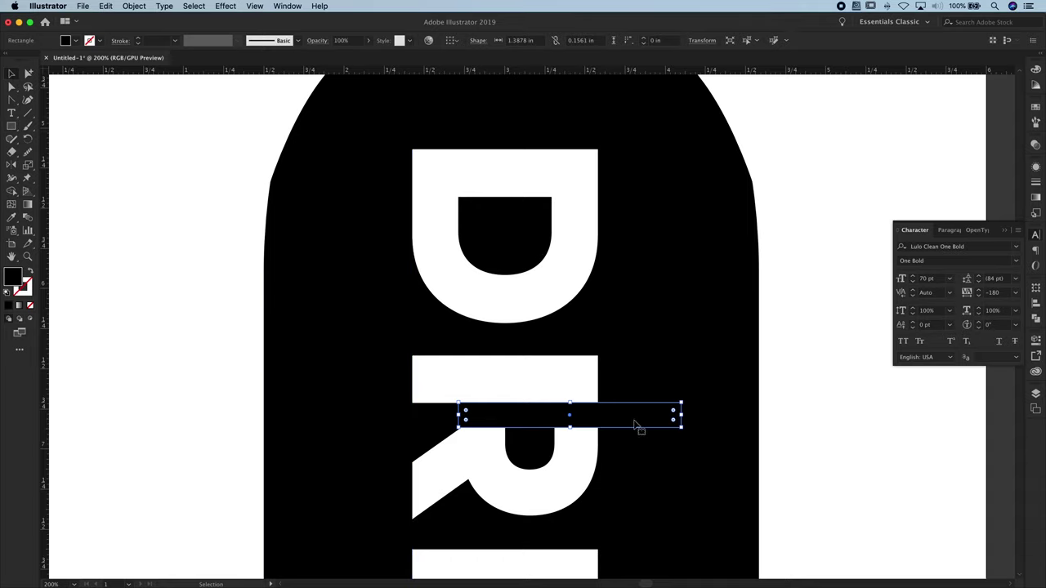
{"action": "left_click_drag", "start_coordinate": [636, 425], "coordinate": [574, 425]}
{"action": "left_click", "coordinate": [655, 424]}
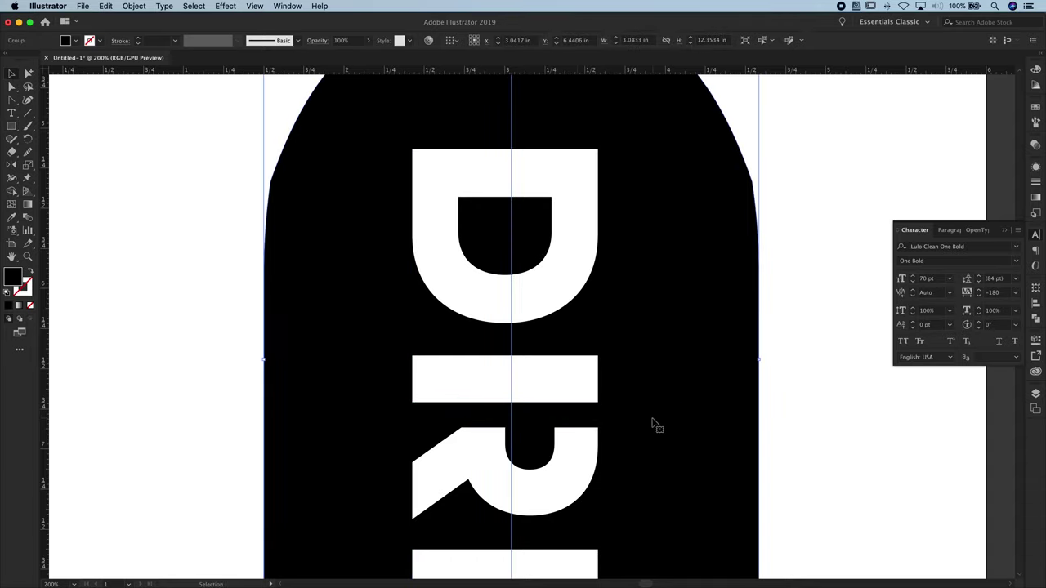
{"action": "left_click", "coordinate": [585, 422]}
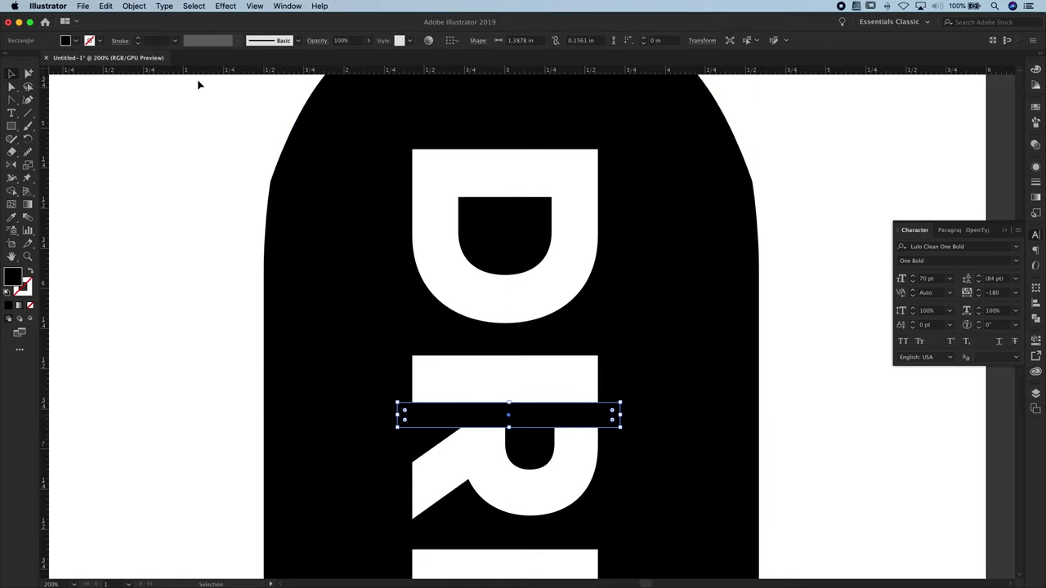
{"action": "left_click", "coordinate": [106, 7]}
{"action": "left_click", "coordinate": [116, 57]}
{"action": "left_click", "coordinate": [106, 5]}
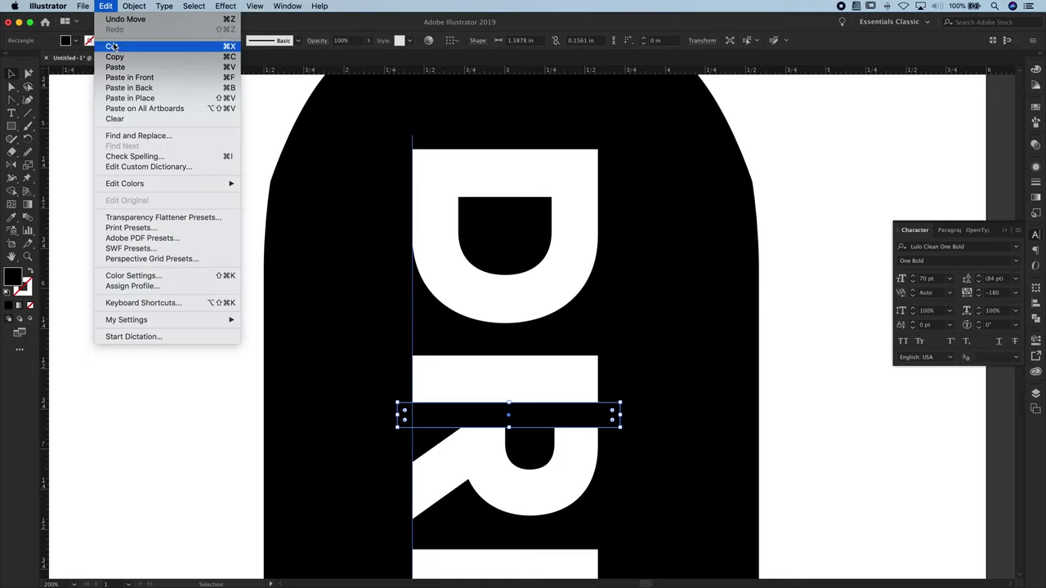
{"action": "left_click", "coordinate": [120, 67]}
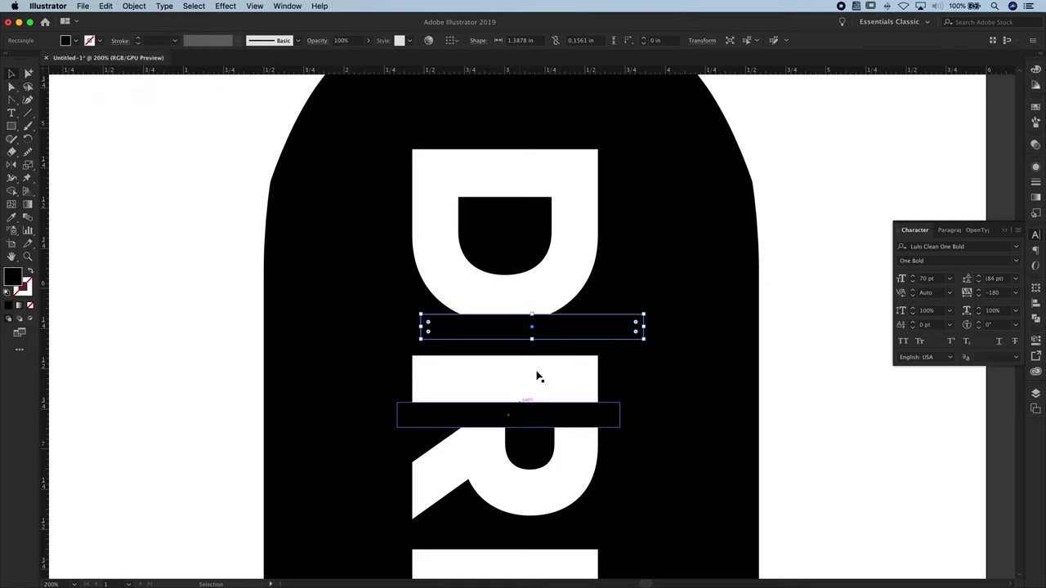
{"action": "left_click_drag", "start_coordinate": [579, 334], "coordinate": [544, 215]}
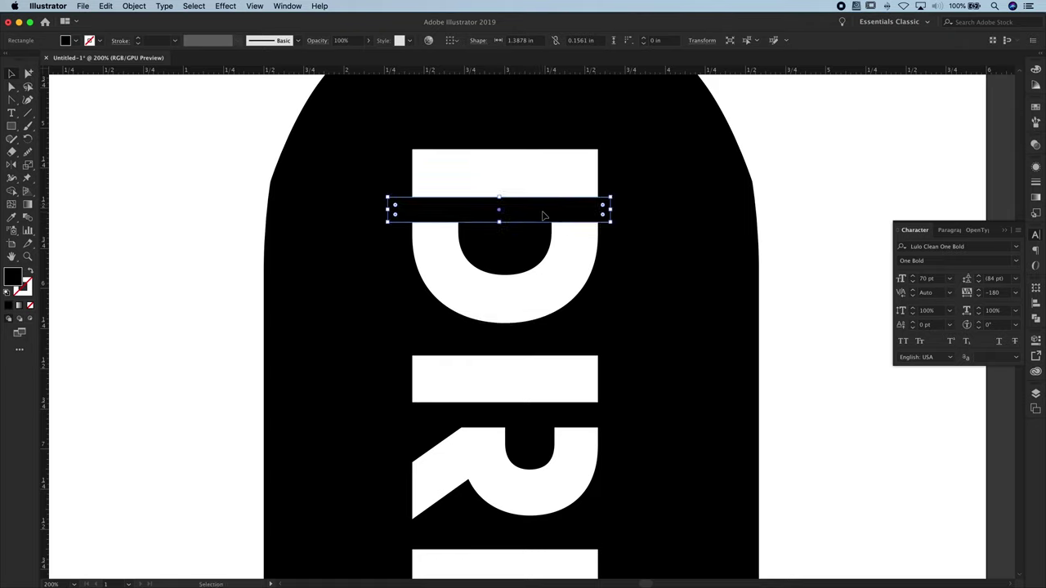
{"action": "left_click", "coordinate": [778, 295]}
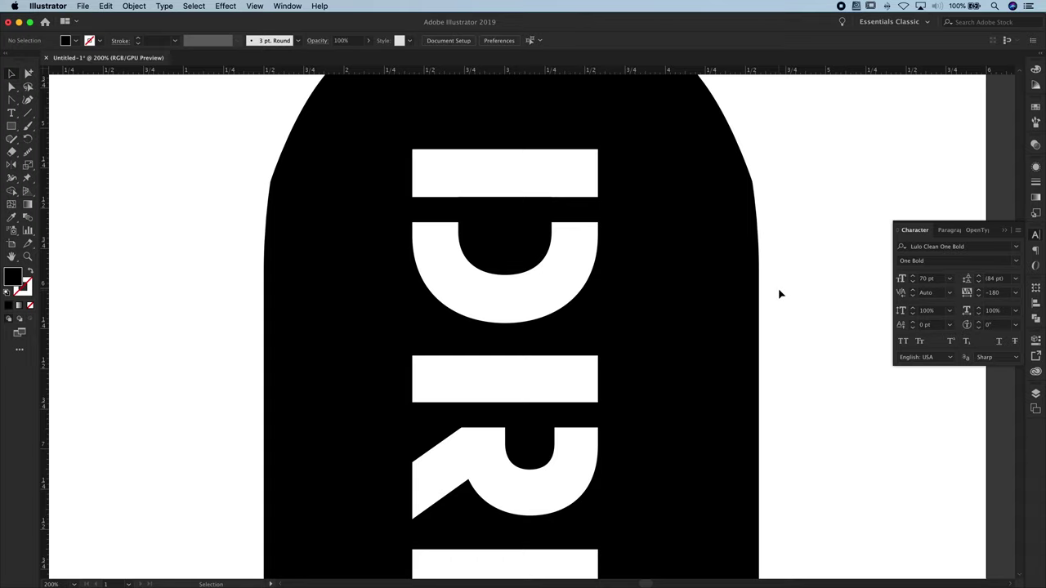
{"action": "left_click", "coordinate": [27, 258]}
{"action": "left_click", "coordinate": [490, 345], "text": "alt"}
- Zoom out to the whole bottle and group the bottle, DRINKY text and bars
{"action": "left_click", "coordinate": [526, 367], "text": "alt"}
{"action": "left_click", "coordinate": [548, 402], "text": "alt"}
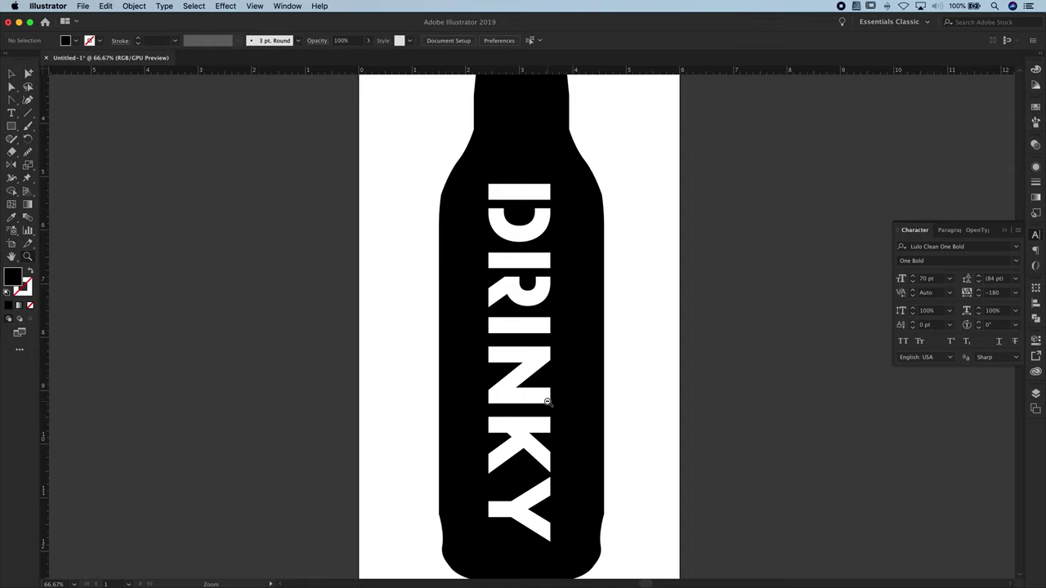
{"action": "left_click", "coordinate": [534, 393], "text": "alt"}
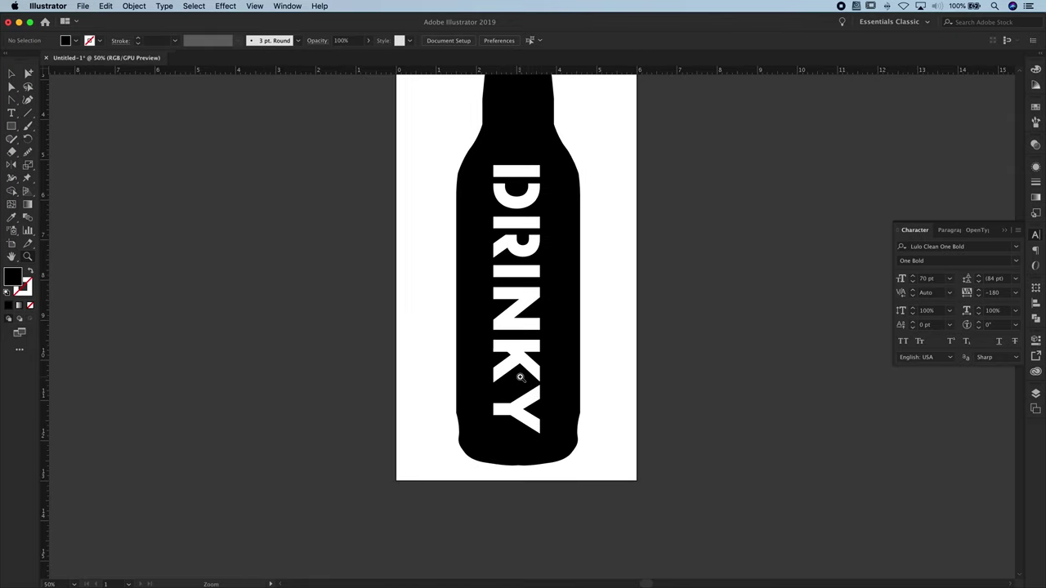
{"action": "scroll", "coordinate": [527, 328], "scroll_direction": "up", "scroll_amount": 5}
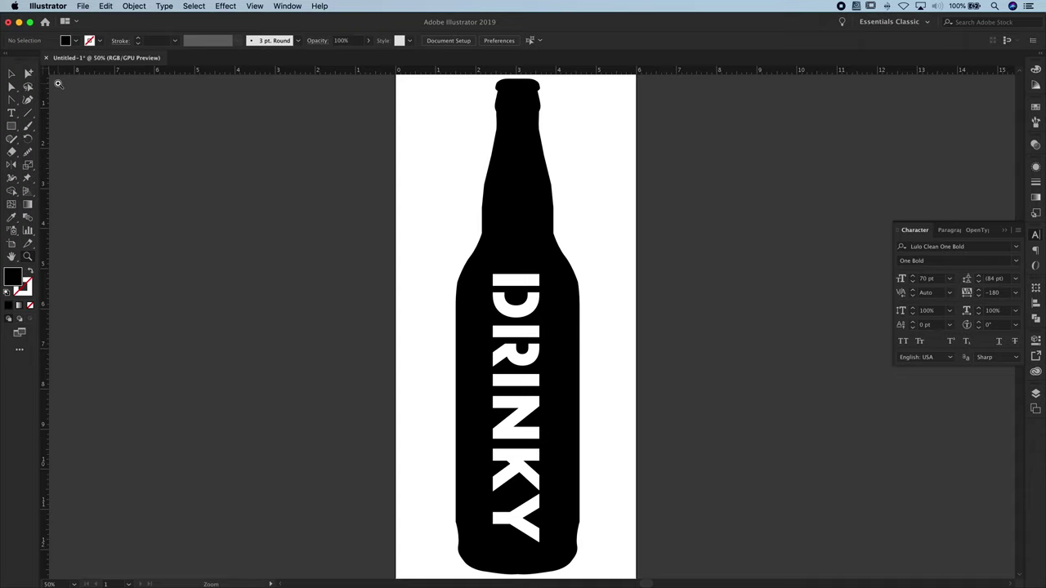
{"action": "left_click", "coordinate": [11, 73]}
{"action": "left_click_drag", "start_coordinate": [376, 91], "coordinate": [627, 553]}
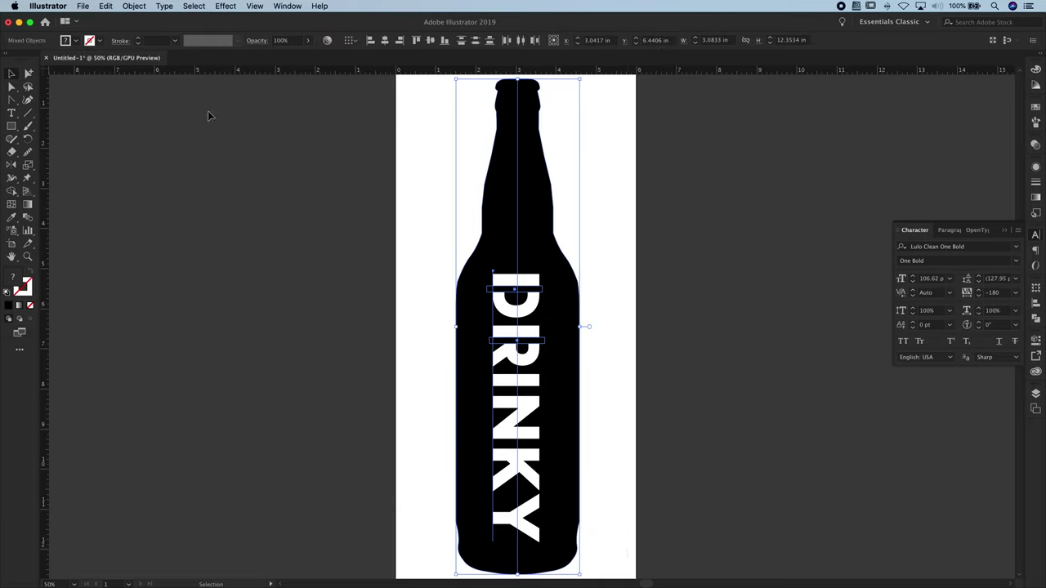
{"action": "left_click", "coordinate": [135, 5]}
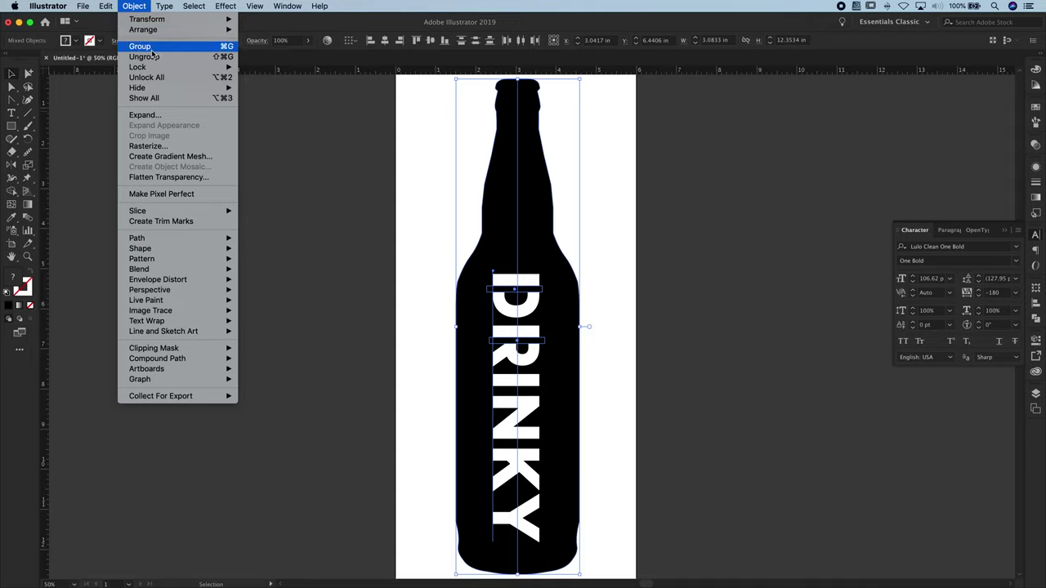
{"action": "left_click", "coordinate": [155, 47]}
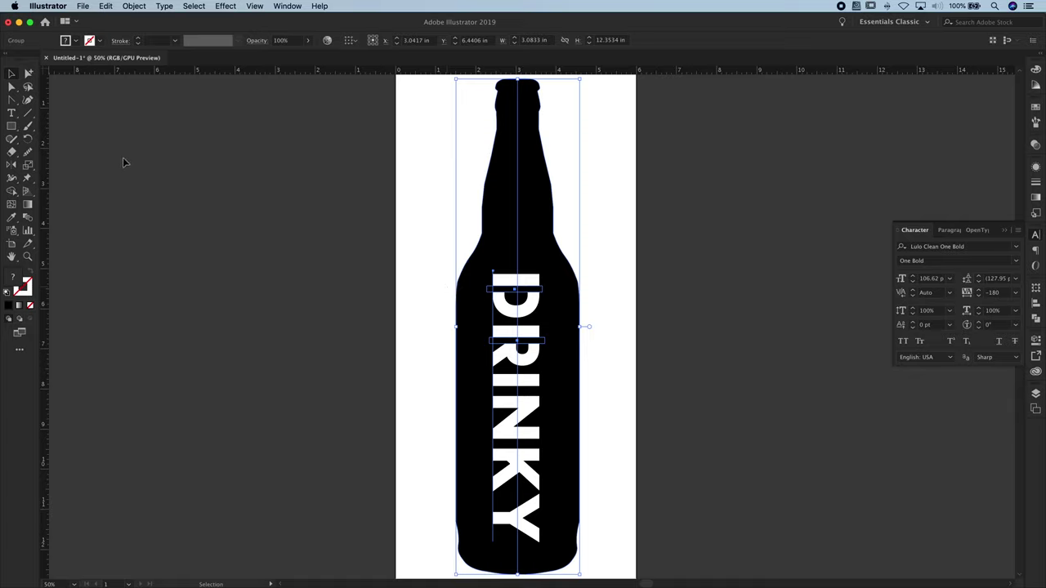
- Draw a tall thin bar left of the bottle and a thin horizontal bar beneath it
{"action": "left_click", "coordinate": [29, 117]}
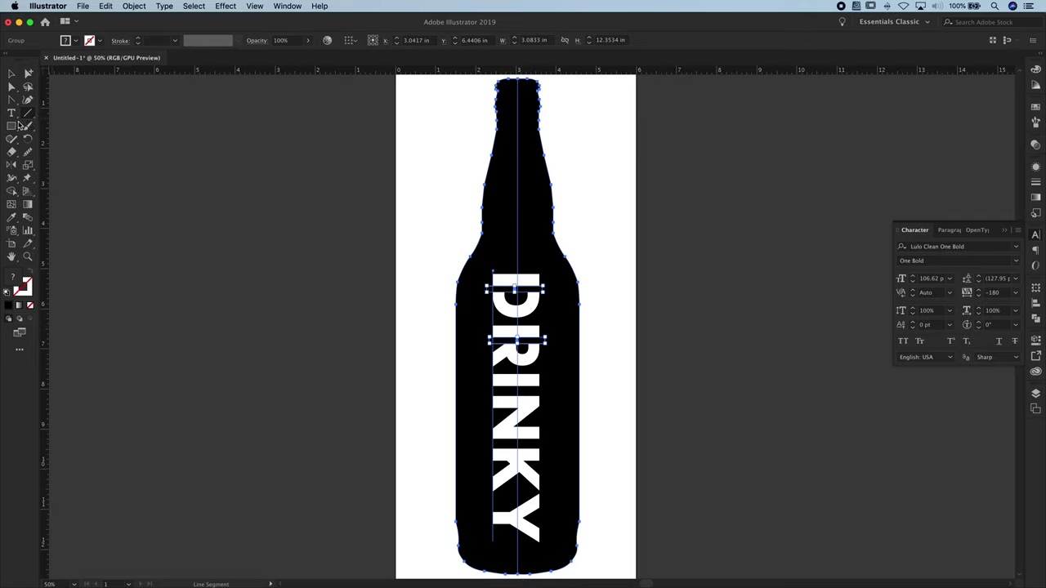
{"action": "left_click", "coordinate": [14, 127]}
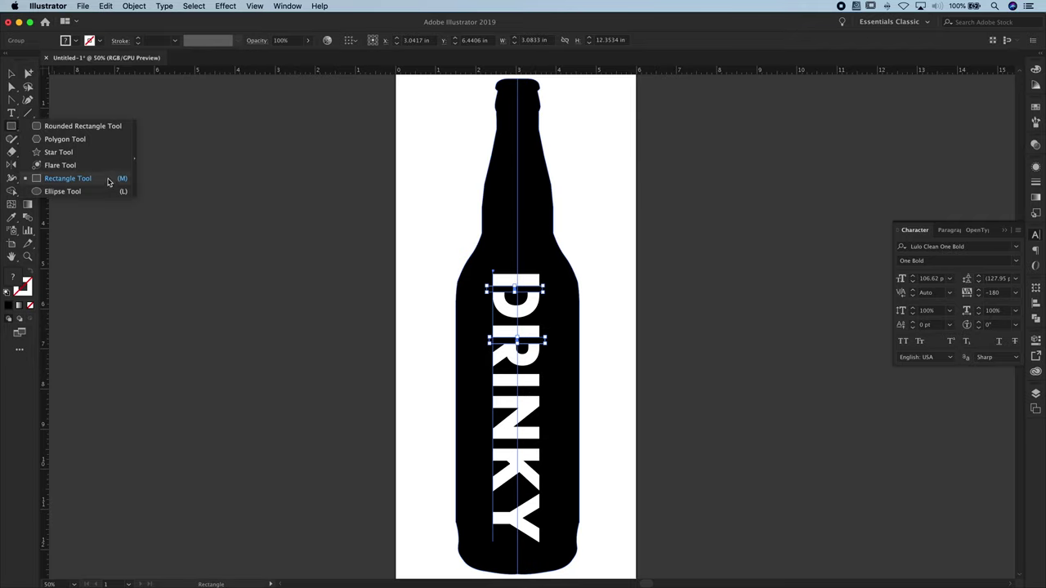
{"action": "left_click", "coordinate": [117, 178]}
{"action": "left_click_drag", "start_coordinate": [422, 85], "coordinate": [424, 575]}
{"action": "scroll", "coordinate": [439, 489], "scroll_direction": "down", "scroll_amount": 3}
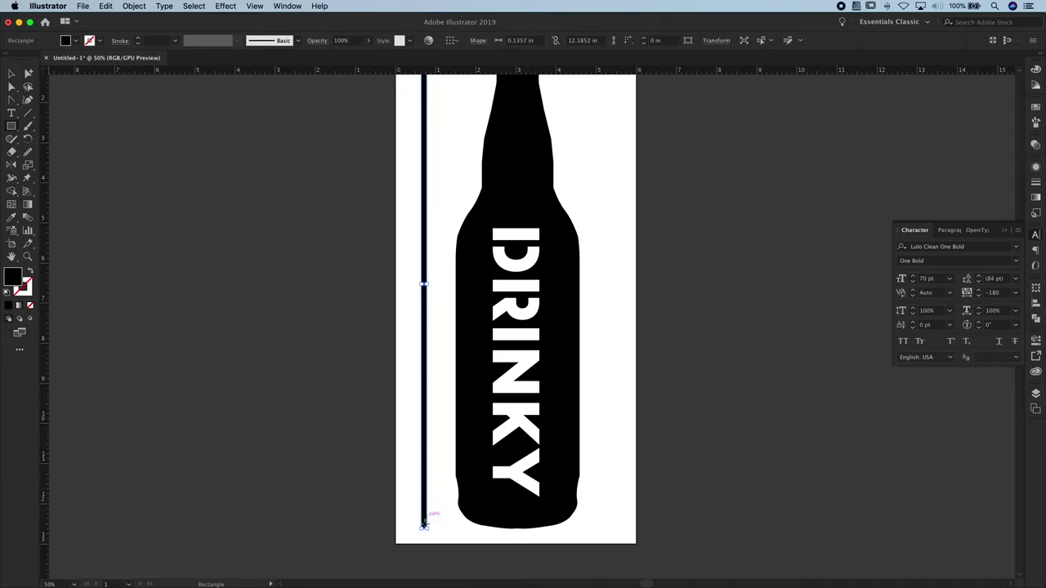
{"action": "left_click_drag", "start_coordinate": [588, 523], "coordinate": [421, 526]}
{"action": "left_click", "coordinate": [11, 74]}
{"action": "left_click", "coordinate": [320, 306]}
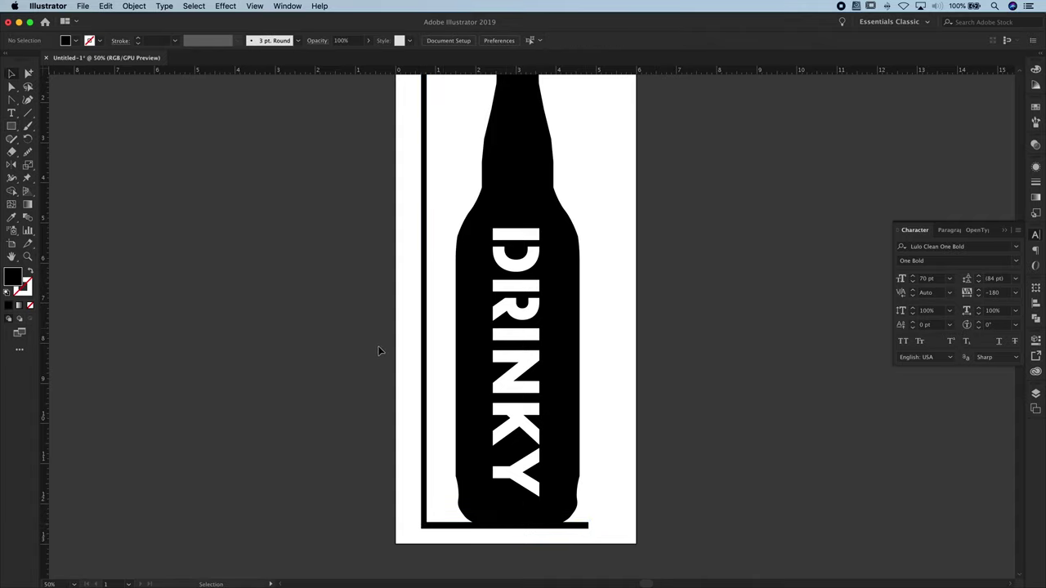
- Select both the vertical bar and the bottom bar
{"action": "scroll", "coordinate": [375, 340], "scroll_direction": "down", "scroll_amount": 1}
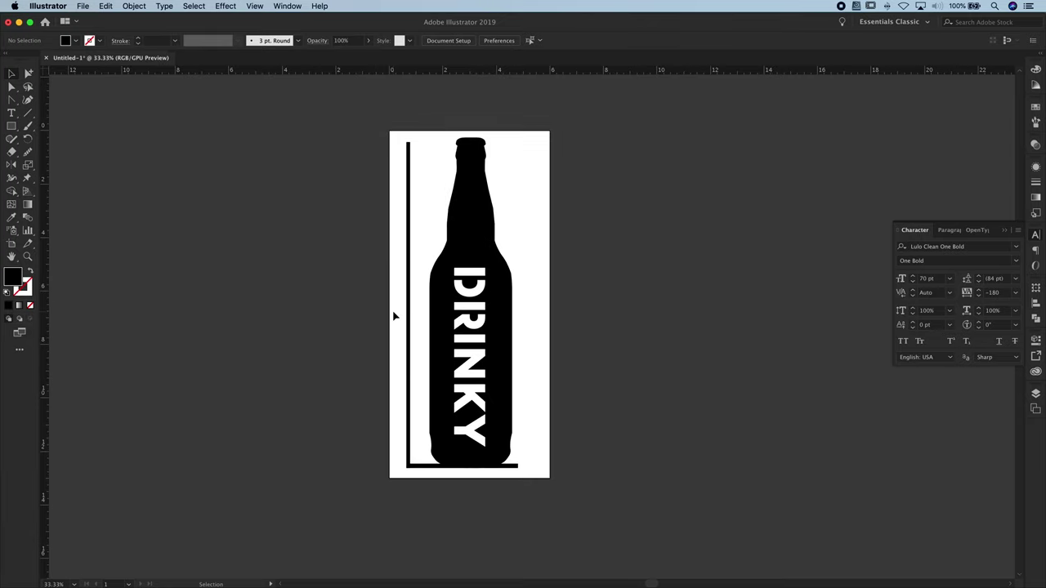
{"action": "scroll", "coordinate": [394, 316], "scroll_direction": "up", "scroll_amount": 1}
{"action": "scroll", "coordinate": [394, 316], "scroll_direction": "up", "scroll_amount": 1}
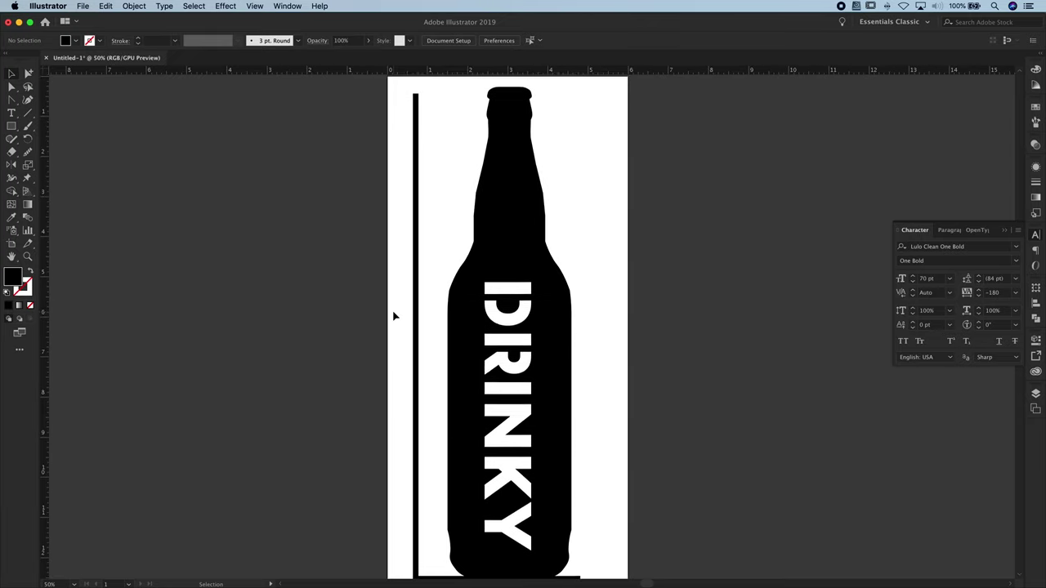
{"action": "scroll", "coordinate": [394, 306], "scroll_direction": "down", "scroll_amount": 1}
{"action": "scroll", "coordinate": [415, 278], "scroll_direction": "down", "scroll_amount": 1}
{"action": "left_click", "coordinate": [416, 276]}
{"action": "left_click", "coordinate": [433, 466], "text": "shift"}
- Nudge the two bars left and down and stretch them to fit the bottle
{"action": "left_click_drag", "start_coordinate": [433, 466], "coordinate": [421, 471]}
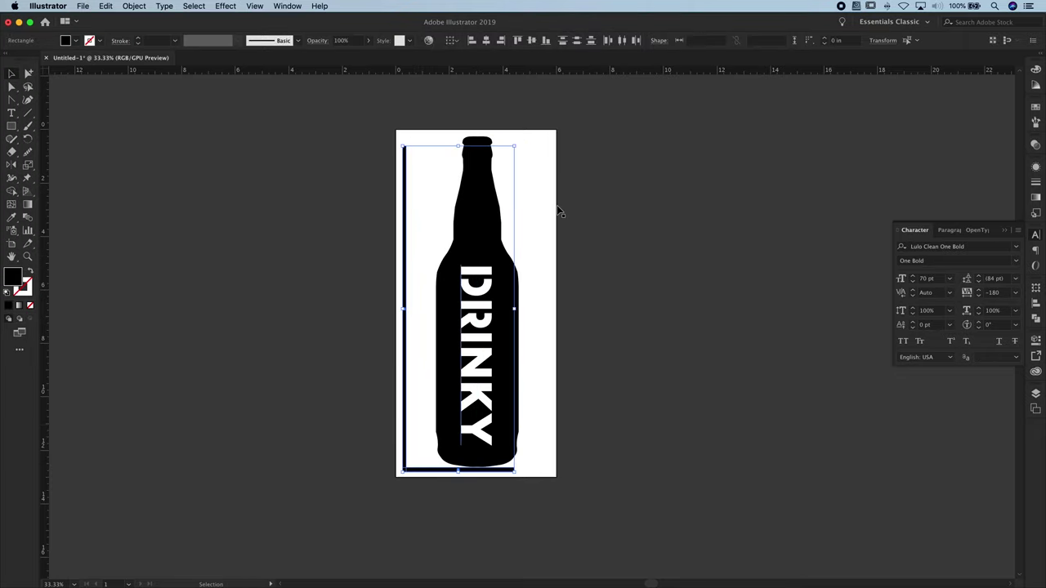
{"action": "left_click_drag", "start_coordinate": [515, 140], "coordinate": [532, 134]}
{"action": "left_click", "coordinate": [561, 209]}
- Rotate the bottle group about 10° and move it left against the bars
{"action": "left_click", "coordinate": [489, 198]}
{"action": "left_click_drag", "start_coordinate": [524, 134], "coordinate": [491, 130]}
{"action": "left_click_drag", "start_coordinate": [471, 219], "coordinate": [443, 237]}
{"action": "left_click", "coordinate": [567, 234]}
{"action": "left_click", "coordinate": [530, 200]}
{"action": "mouse_move", "coordinate": [377, 144]}
{"action": "left_mouse_down"}
{"action": "mouse_move", "coordinate": [437, 184]}
{"action": "mouse_move", "coordinate": [476, 479]}
{"action": "mouse_move", "coordinate": [454, 463]}
{"action": "mouse_move", "coordinate": [468, 464]}
{"action": "left_mouse_up"}
{"action": "key", "text": "super+shift+a"}
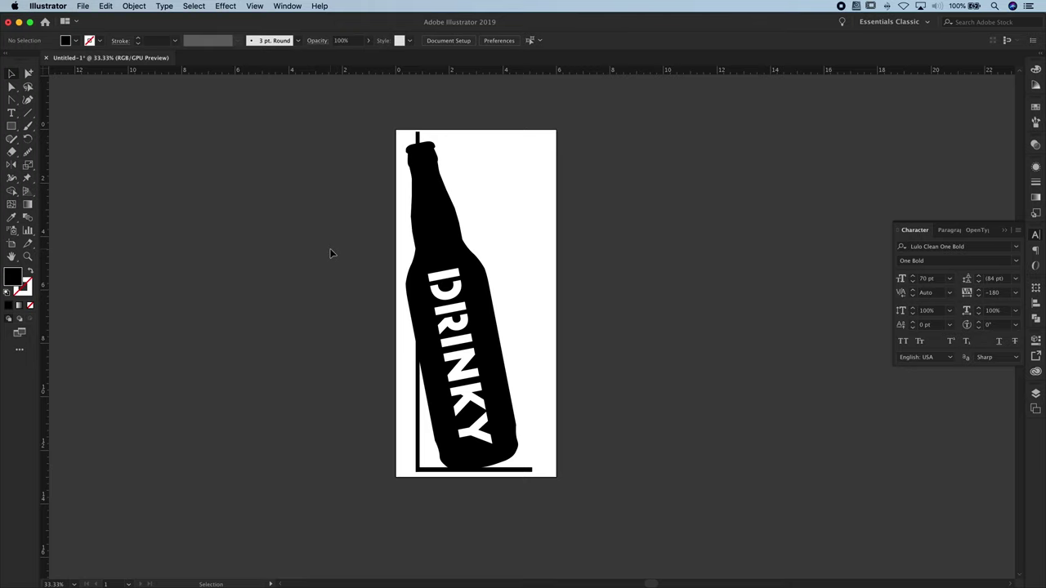
- Draw a tall white-filled rectangle over the bottle's left edge beside the bar
{"action": "scroll", "coordinate": [330, 253], "scroll_direction": "up", "scroll_amount": 1}
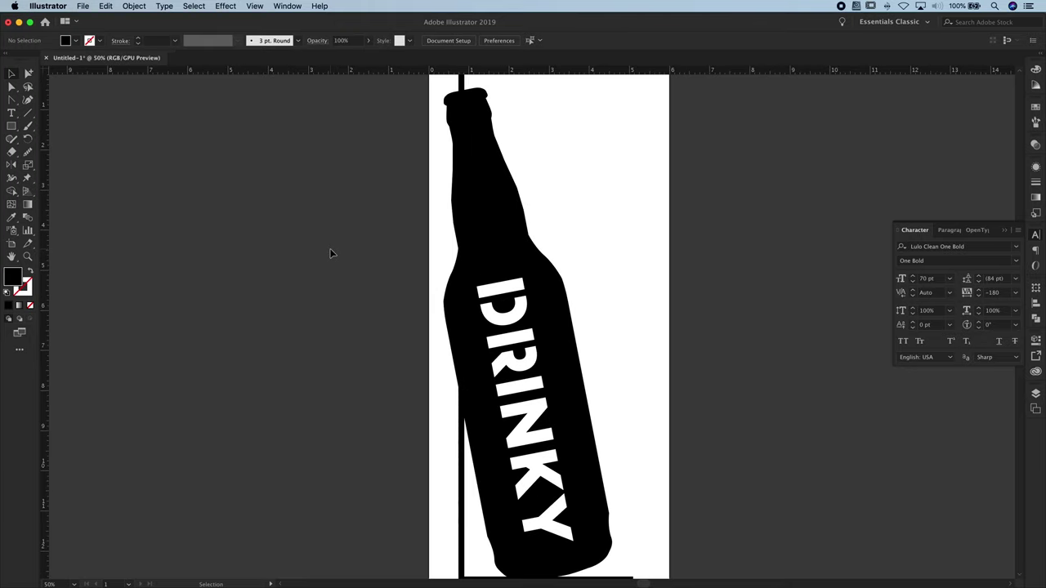
{"action": "left_click", "coordinate": [12, 128]}
{"action": "left_click_drag", "start_coordinate": [430, 79], "coordinate": [460, 408]}
{"action": "double_click", "coordinate": [12, 278]}
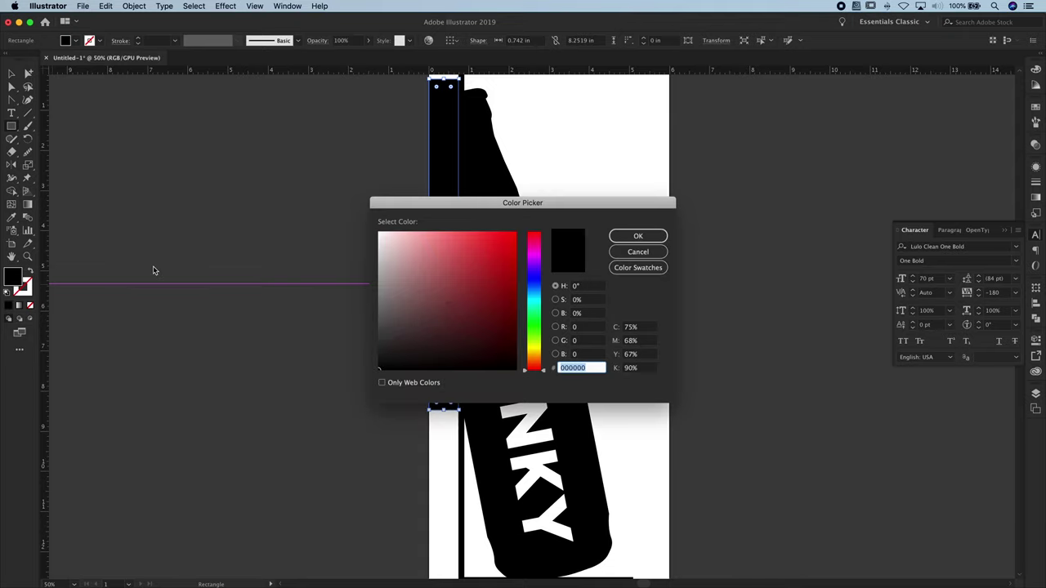
{"action": "left_click_drag", "start_coordinate": [385, 241], "coordinate": [374, 224]}
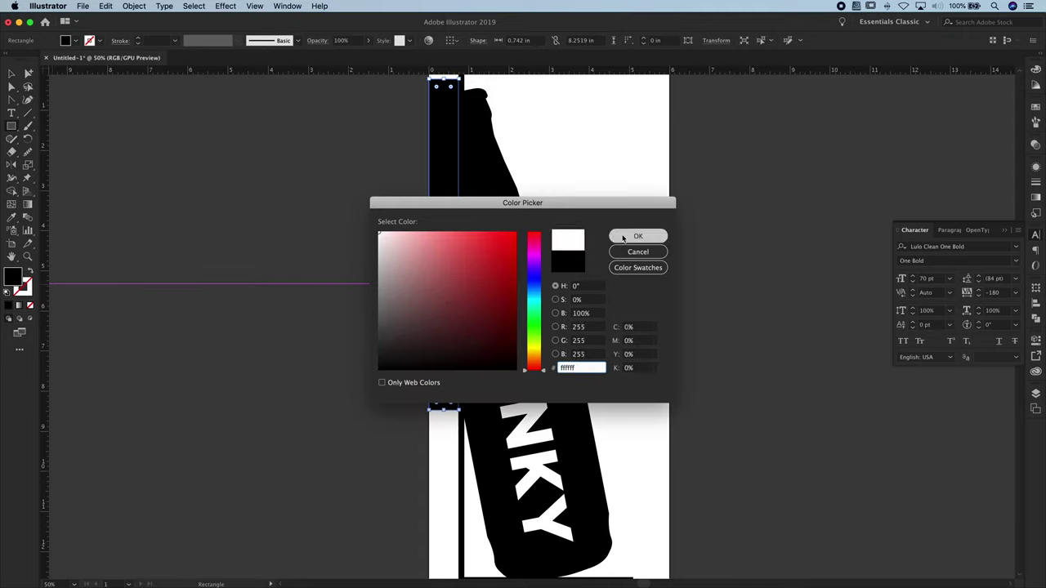
{"action": "left_click", "coordinate": [638, 237]}
{"action": "left_click", "coordinate": [11, 75]}
{"action": "left_click", "coordinate": [268, 250]}
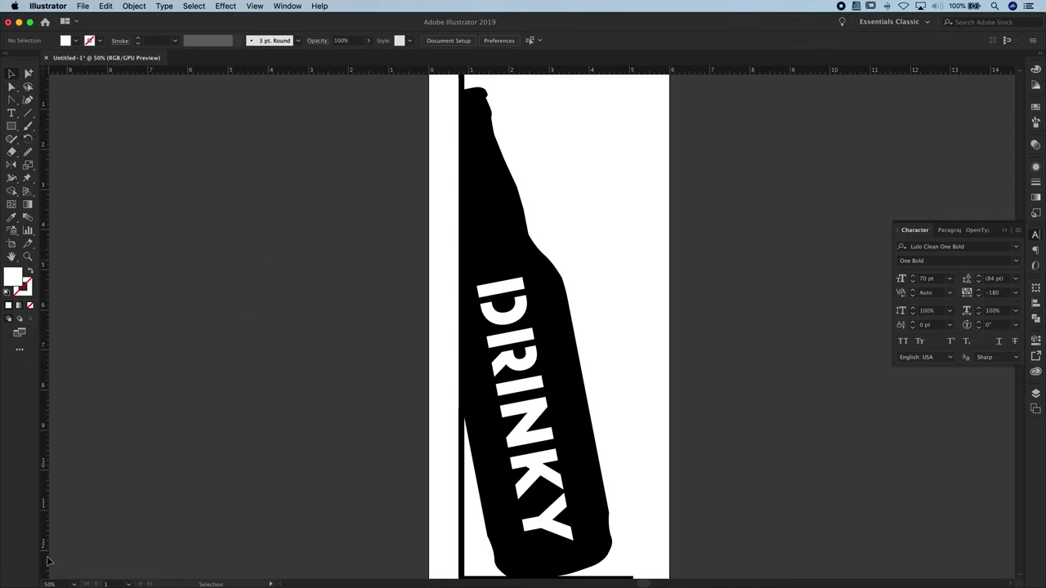
- Set the view zoom to 40%
{"action": "type", "text": "40"}
{"action": "key", "text": "Return"}
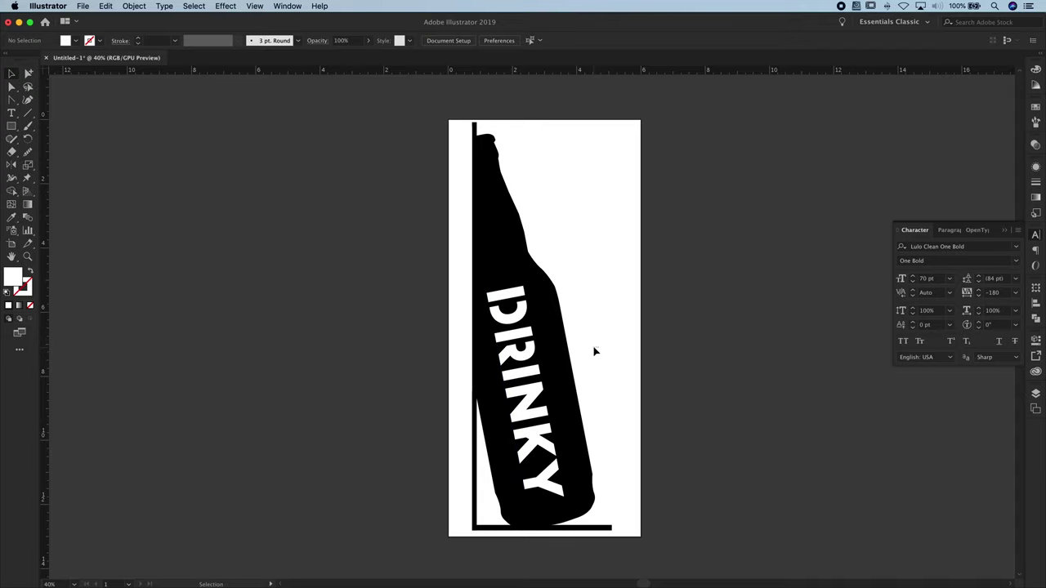
{"action": "scroll", "coordinate": [595, 352], "scroll_direction": "right", "scroll_amount": 3}
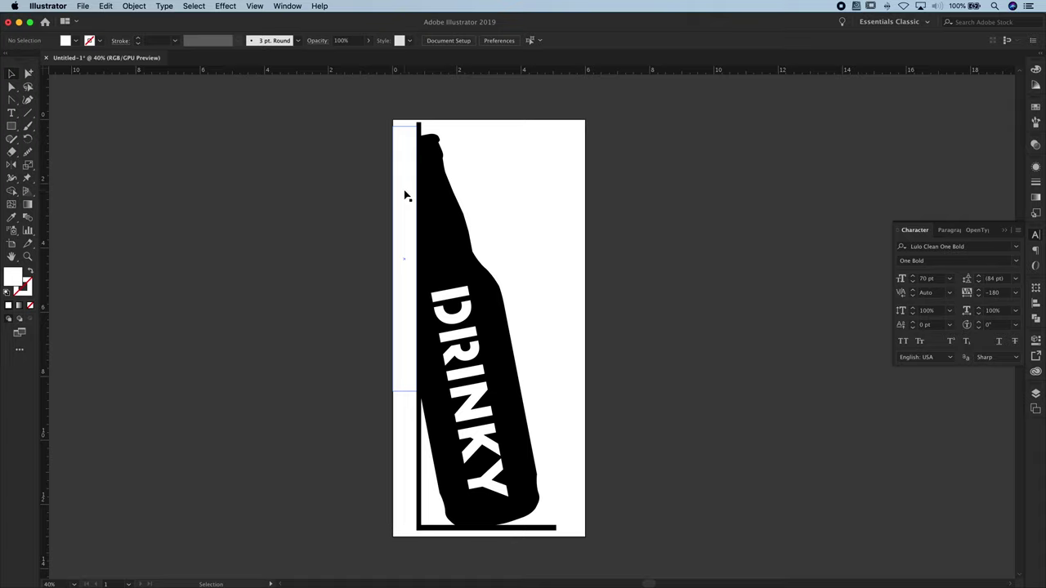
- Hide the vertical bar and the bottom bar rectangles, then nudge the bottle group up slightly
{"action": "left_click", "coordinate": [1036, 394]}
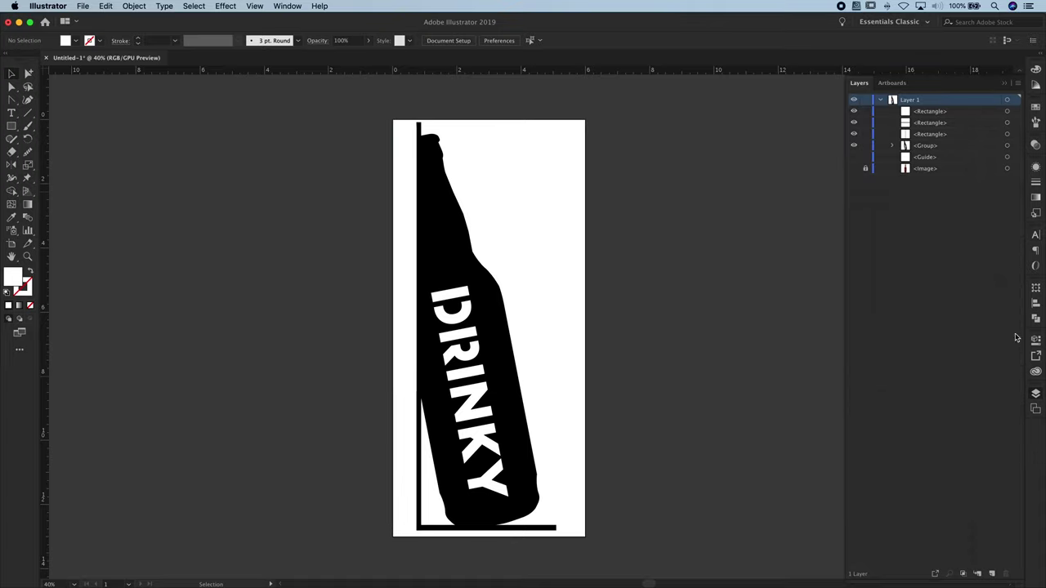
{"action": "left_click", "coordinate": [854, 134]}
{"action": "left_click", "coordinate": [854, 123]}
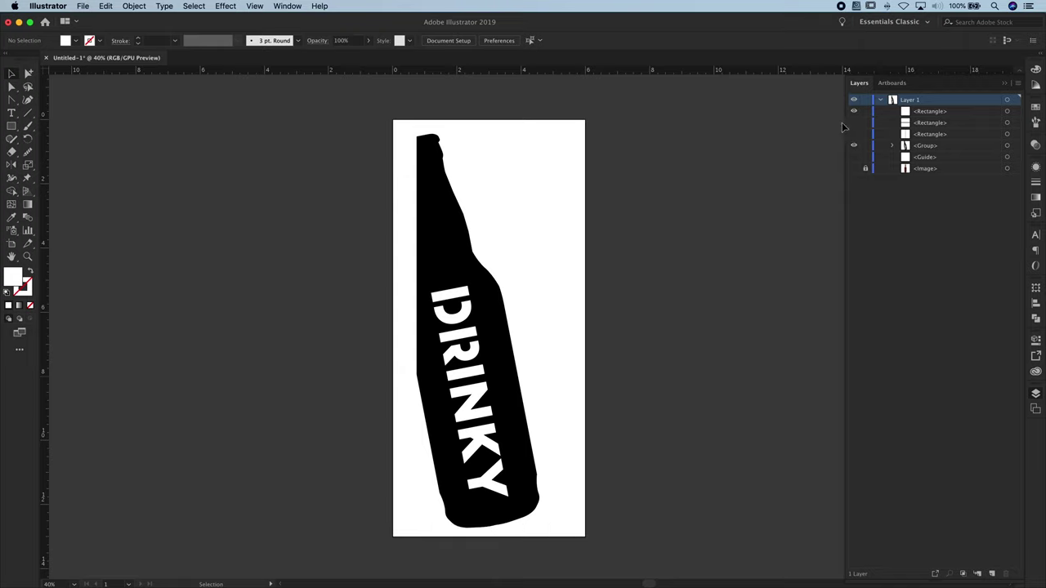
{"action": "left_click", "coordinate": [475, 412]}
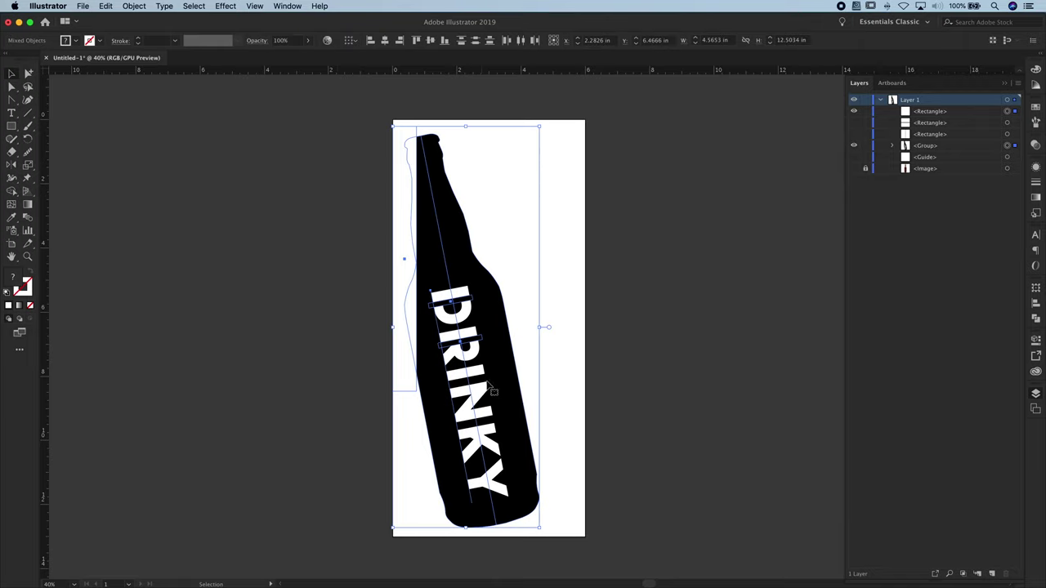
{"action": "left_click_drag", "start_coordinate": [485, 383], "coordinate": [485, 374]}
{"action": "left_click", "coordinate": [590, 414]}
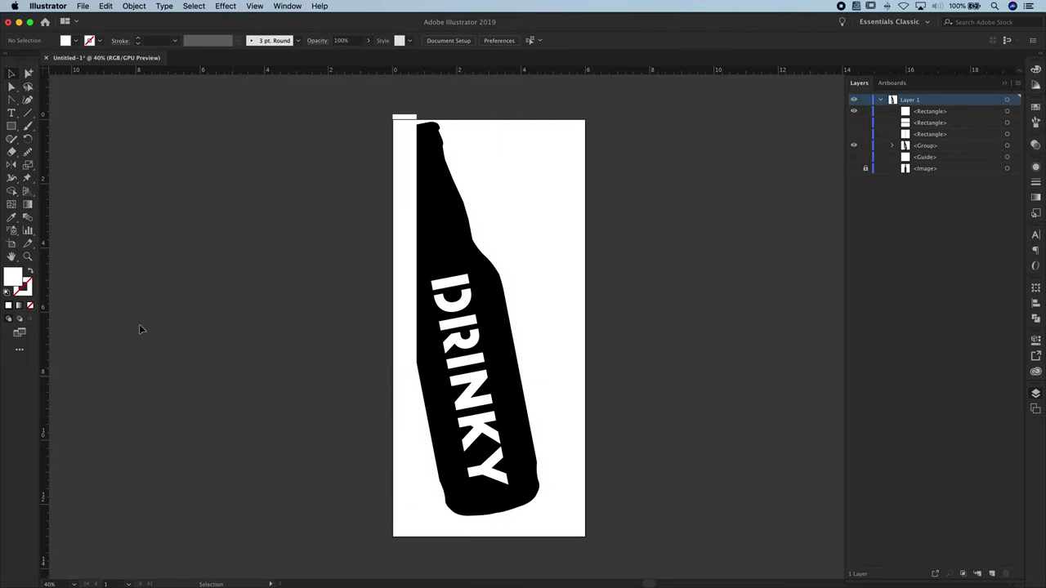
- Draw a black-filled rectangle tab beneath the bottle's base, shifted slightly left to center it
{"action": "left_click", "coordinate": [13, 127]}
{"action": "left_click_drag", "start_coordinate": [457, 508], "coordinate": [515, 533]}
{"action": "double_click", "coordinate": [12, 278]}
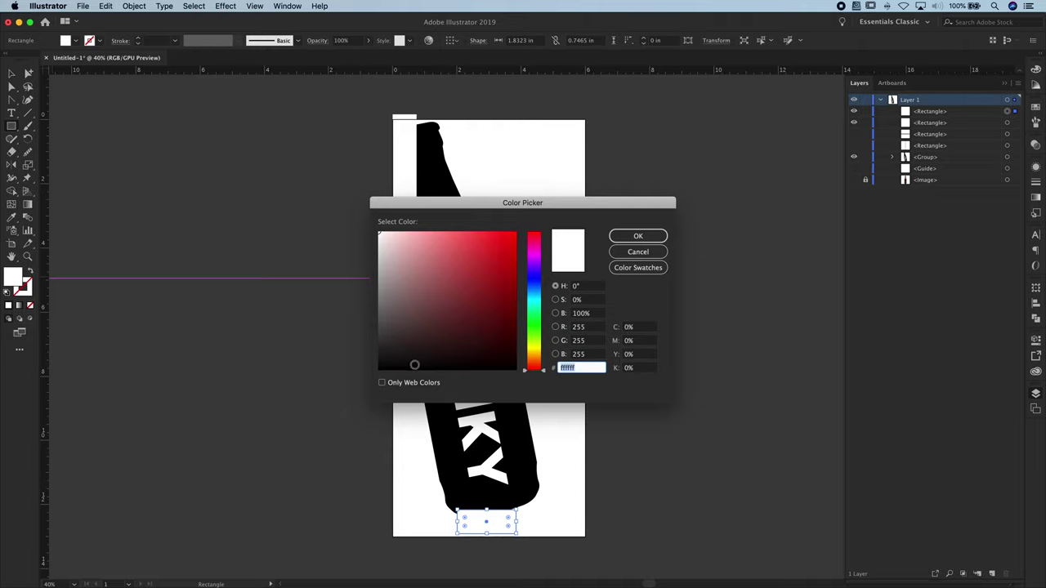
{"action": "left_click_drag", "start_coordinate": [412, 366], "coordinate": [370, 370]}
{"action": "left_click", "coordinate": [618, 238]}
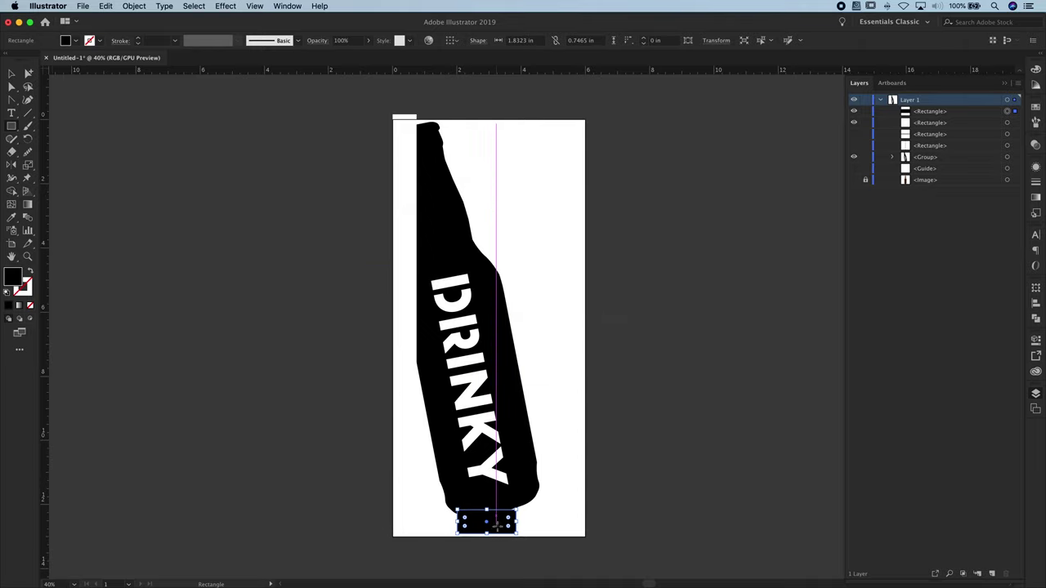
{"action": "key", "text": "v"}
{"action": "left_click_drag", "start_coordinate": [488, 522], "coordinate": [483, 522]}
{"action": "left_click", "coordinate": [622, 527]}
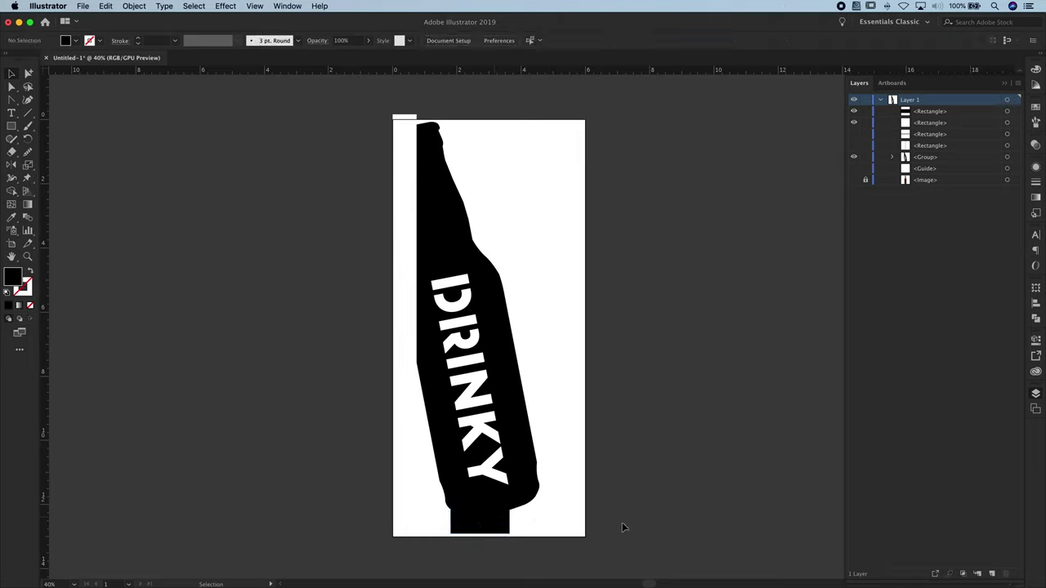